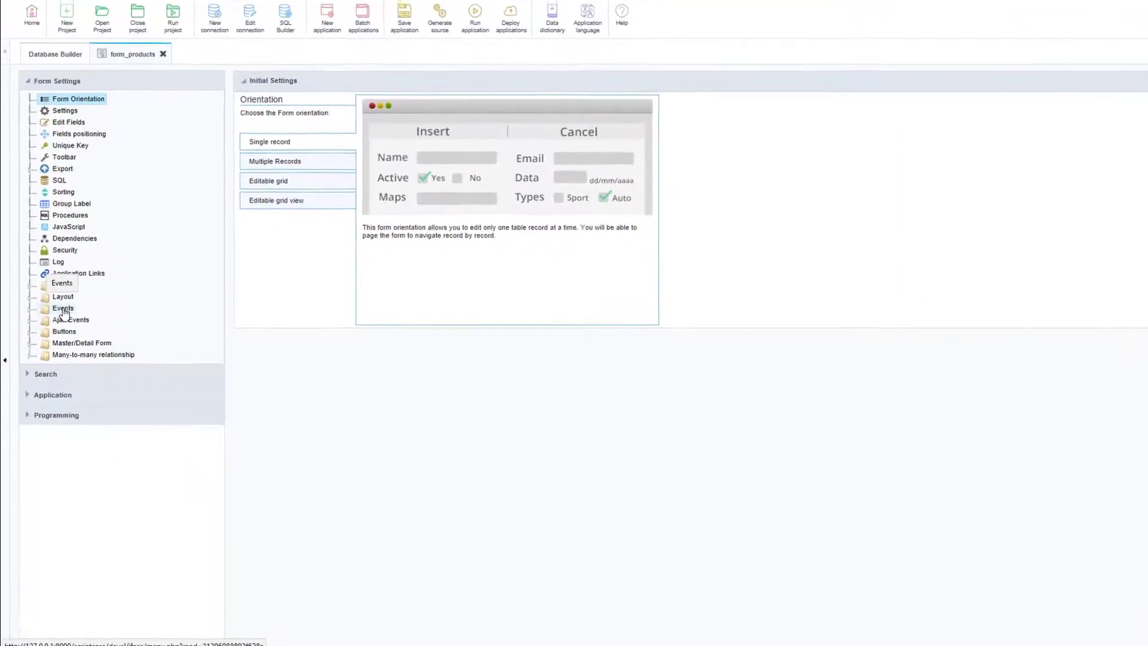
Step: Expand the Events folder in the products form's settings tree
left_click(80, 262)
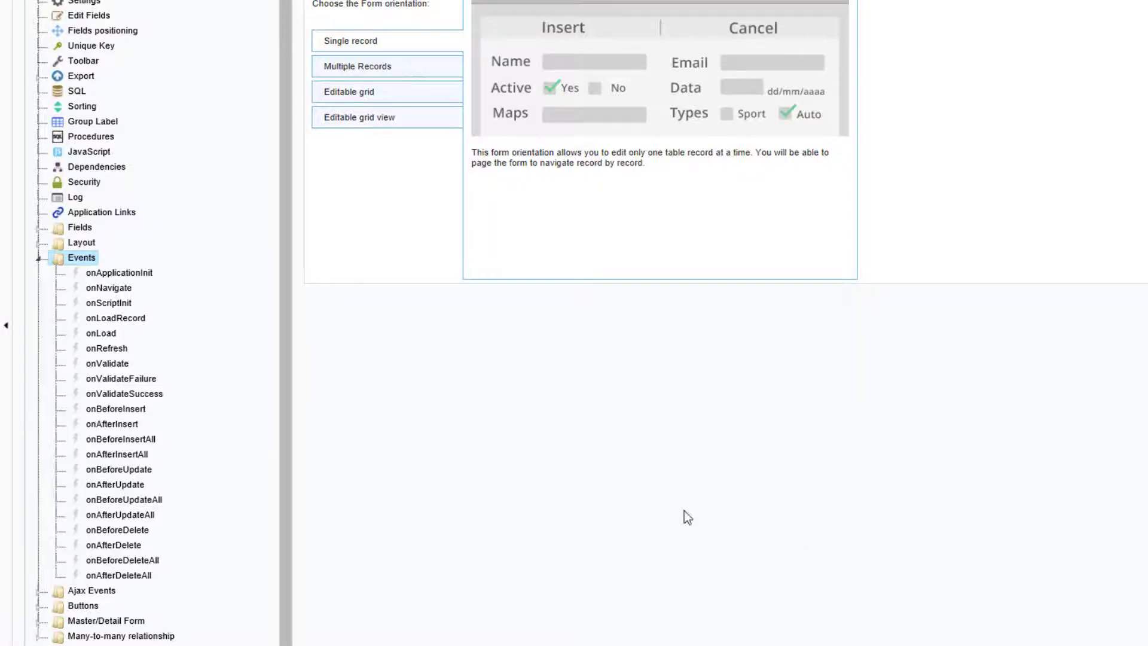
Step: Open the onApplicationInit event's code editor
left_click(144, 274)
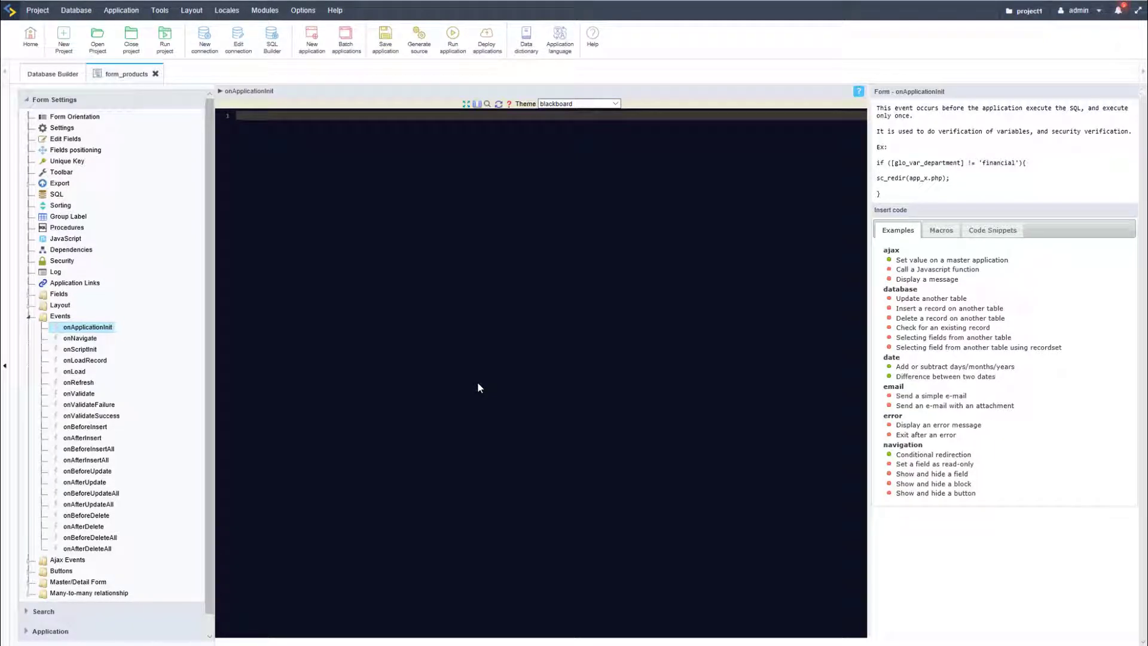
type("$ID = ")
type("$ID;")
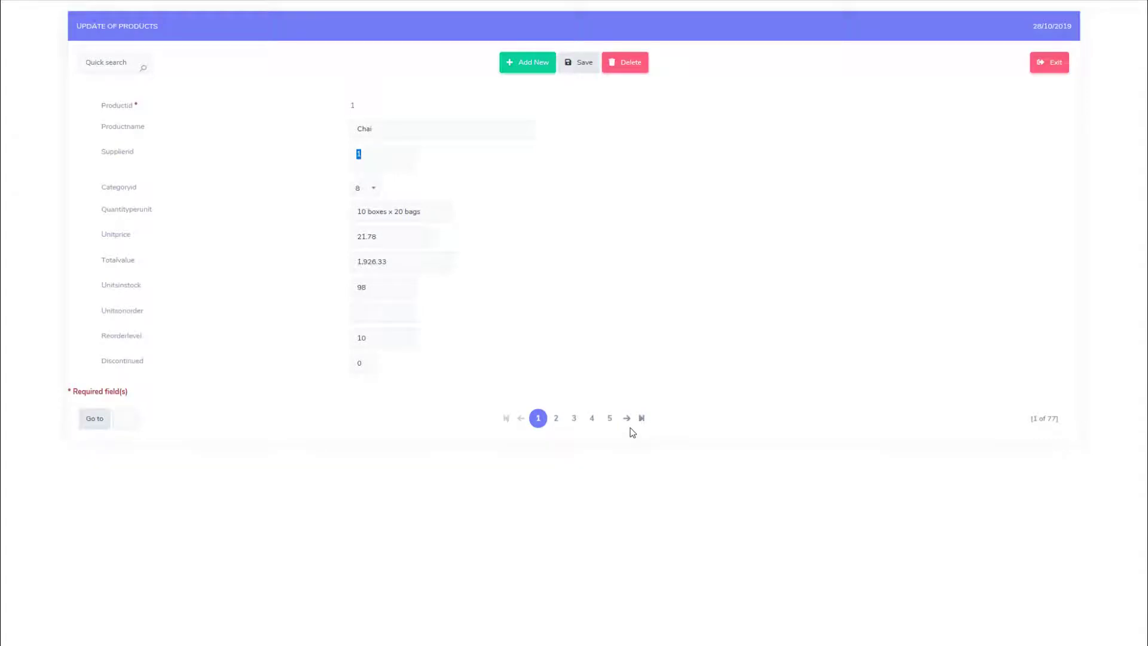
Step: Step the running products form forward record by record toward Gumbo Mix
left_click(625, 418)
left_click(627, 418)
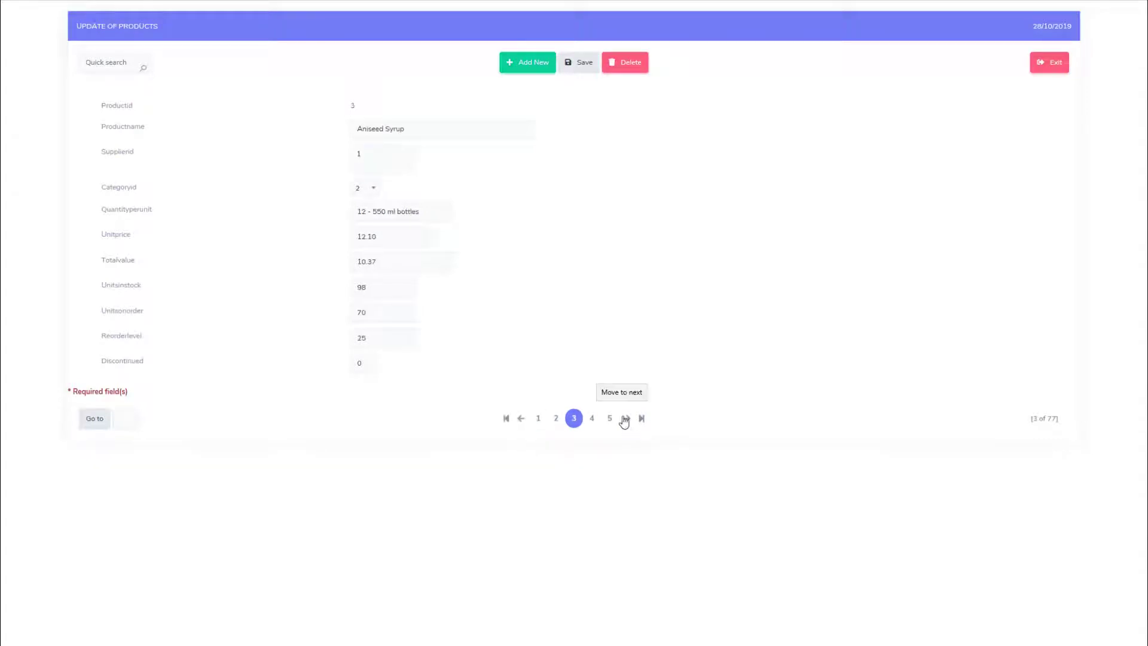
left_click(625, 418)
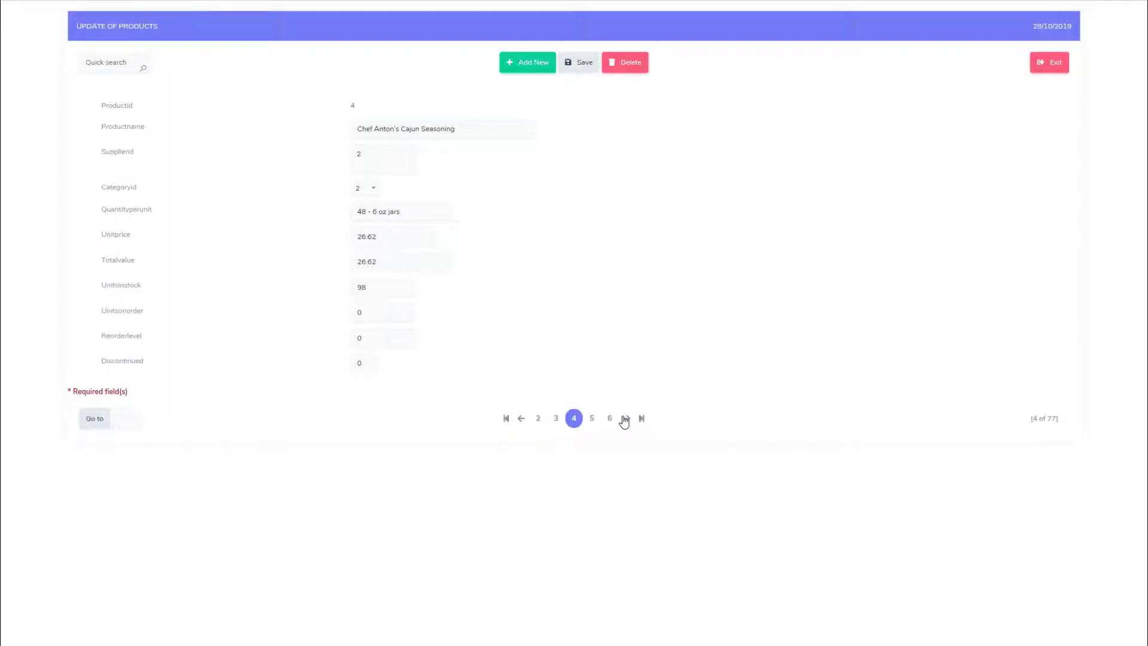
left_click(626, 419)
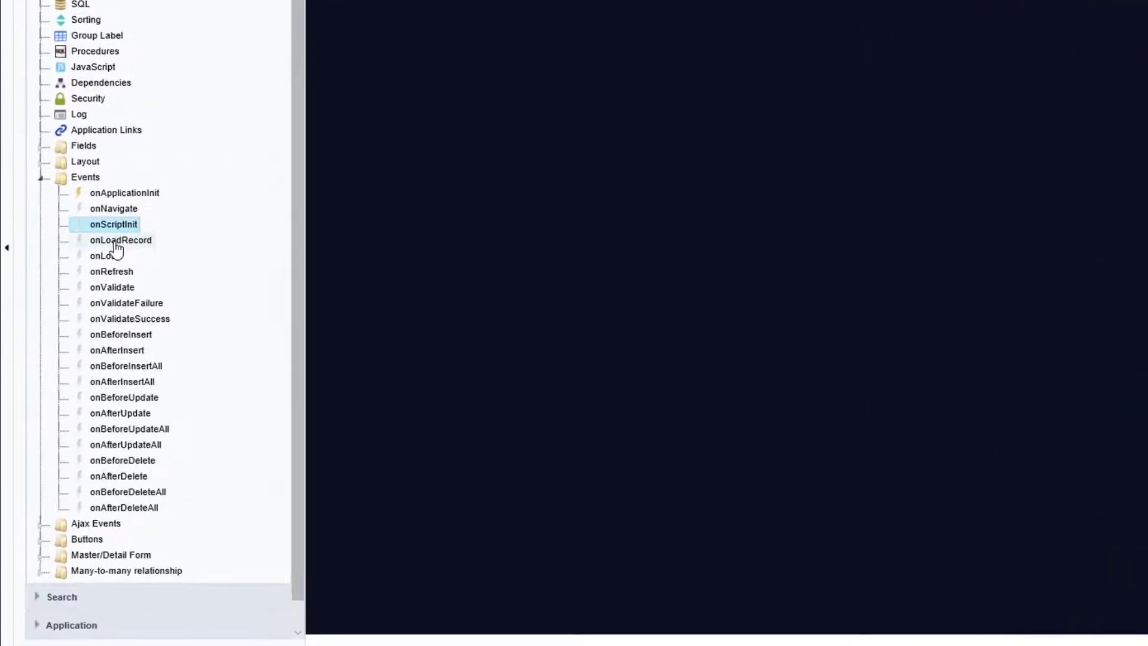
Step: Select the onLoadRecord event and open its onLoad code editor
left_click(116, 242)
left_click(122, 256)
type("{my_field")
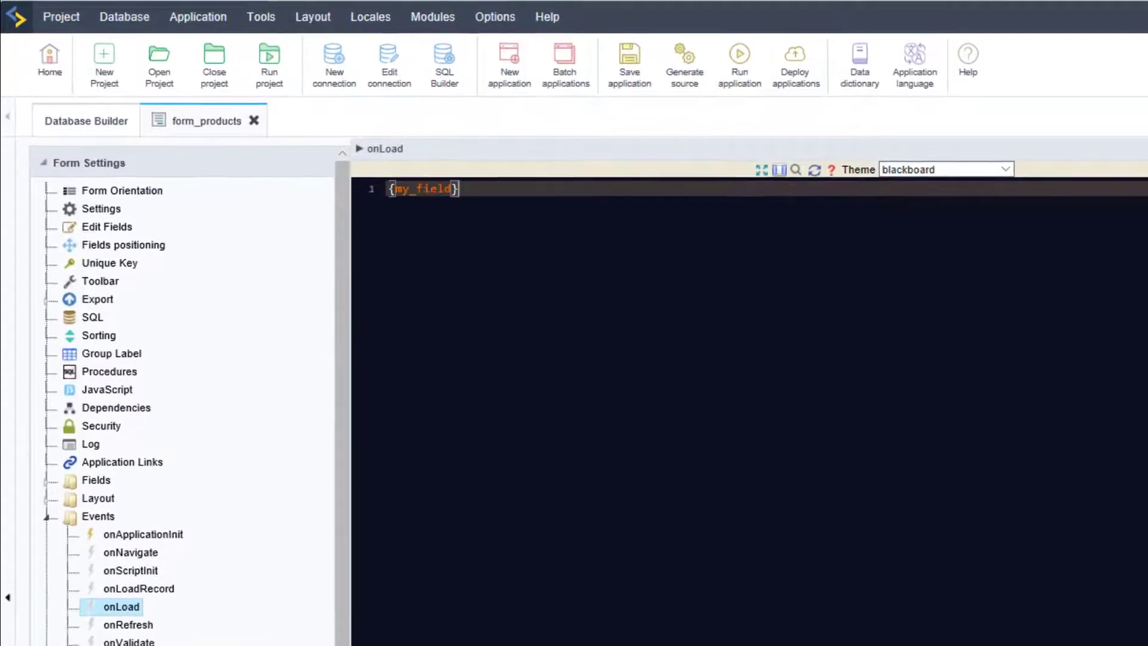
type("='1';")
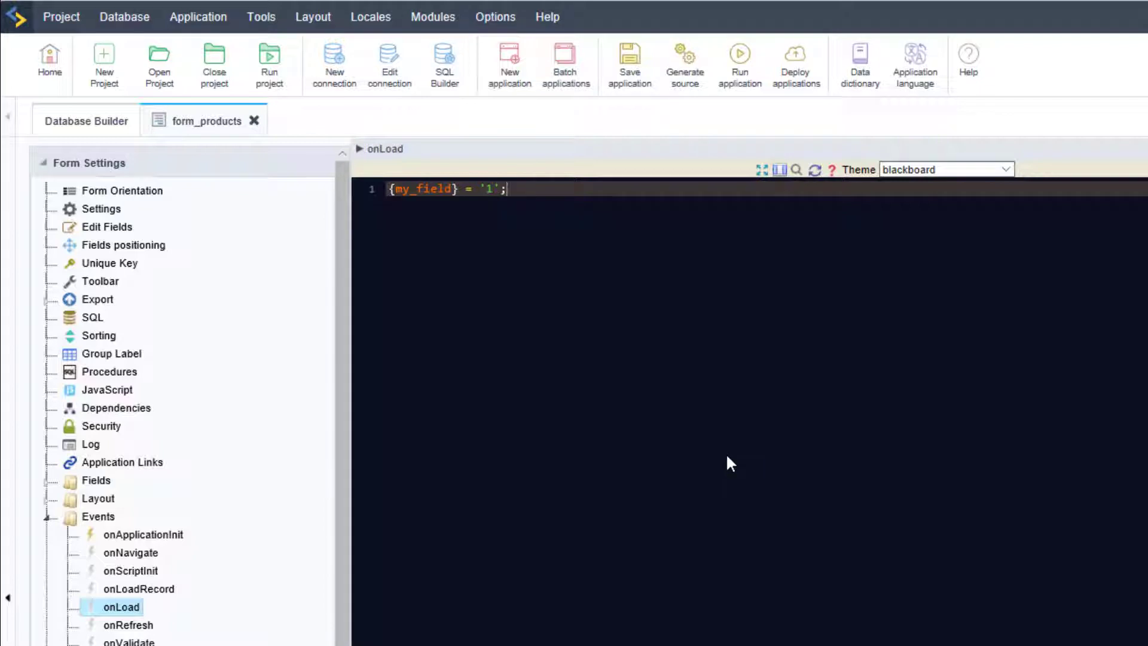
Step: Review the onApplicationInit and onLoadRecord code, then page the running grid forward three pages
left_click(143, 536)
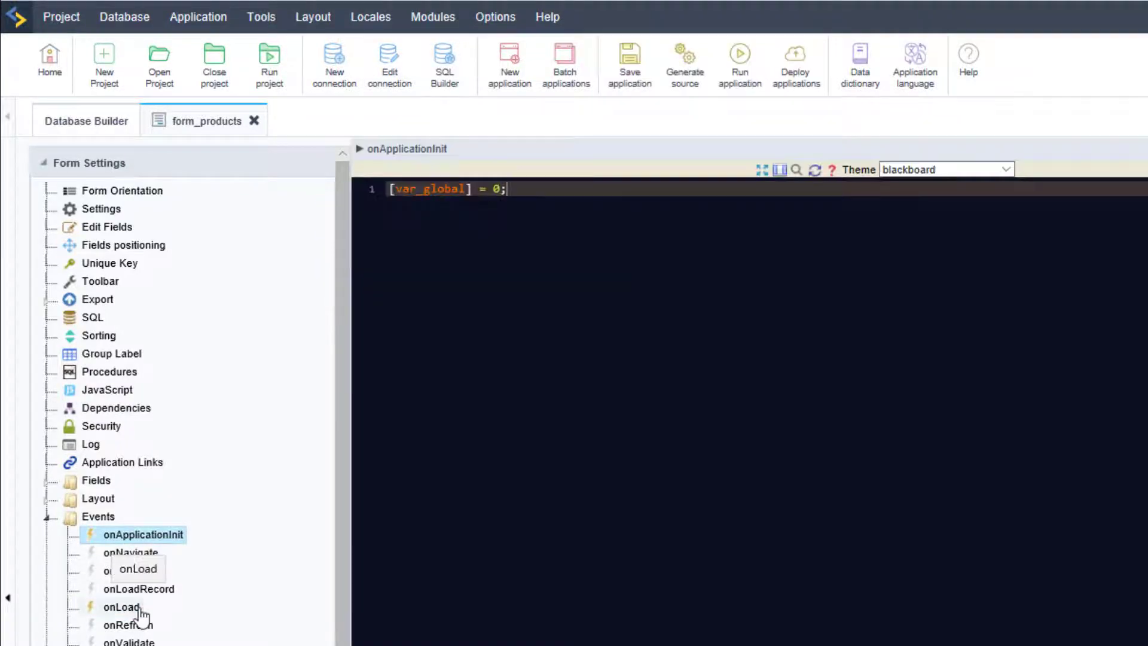
left_click(111, 591)
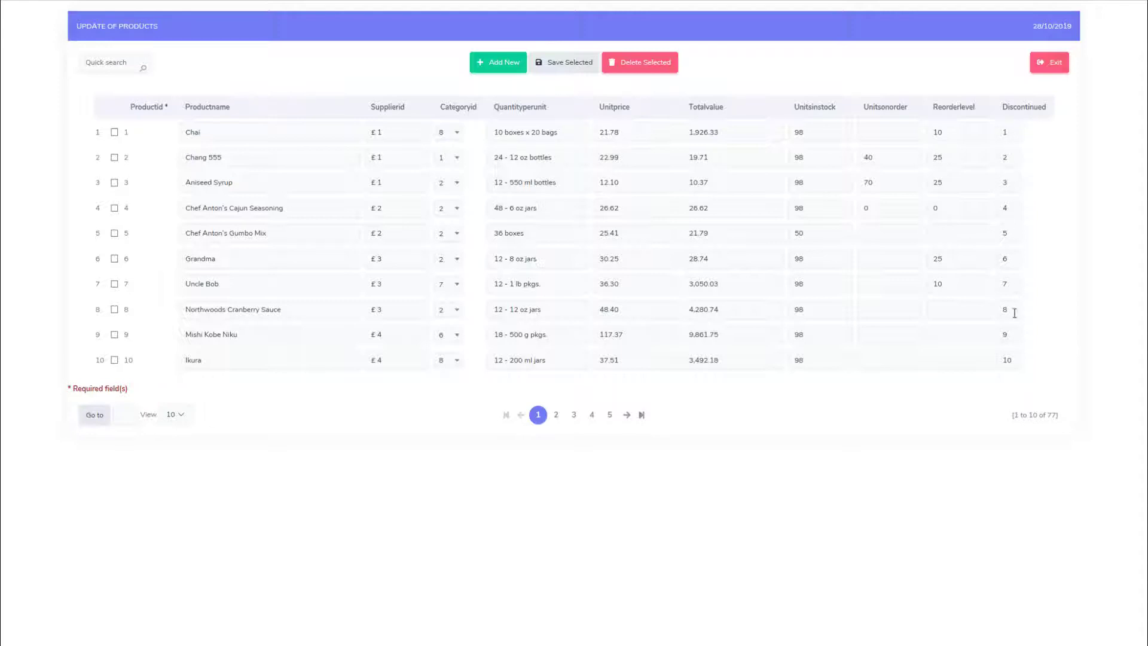
left_click(628, 415)
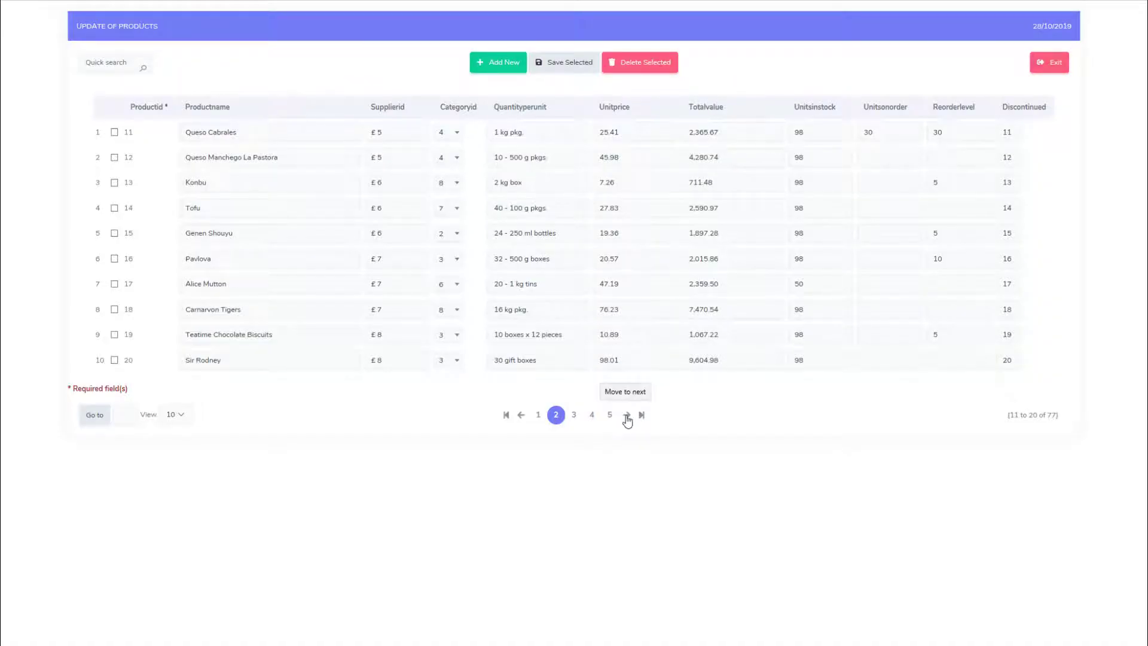
left_click(627, 414)
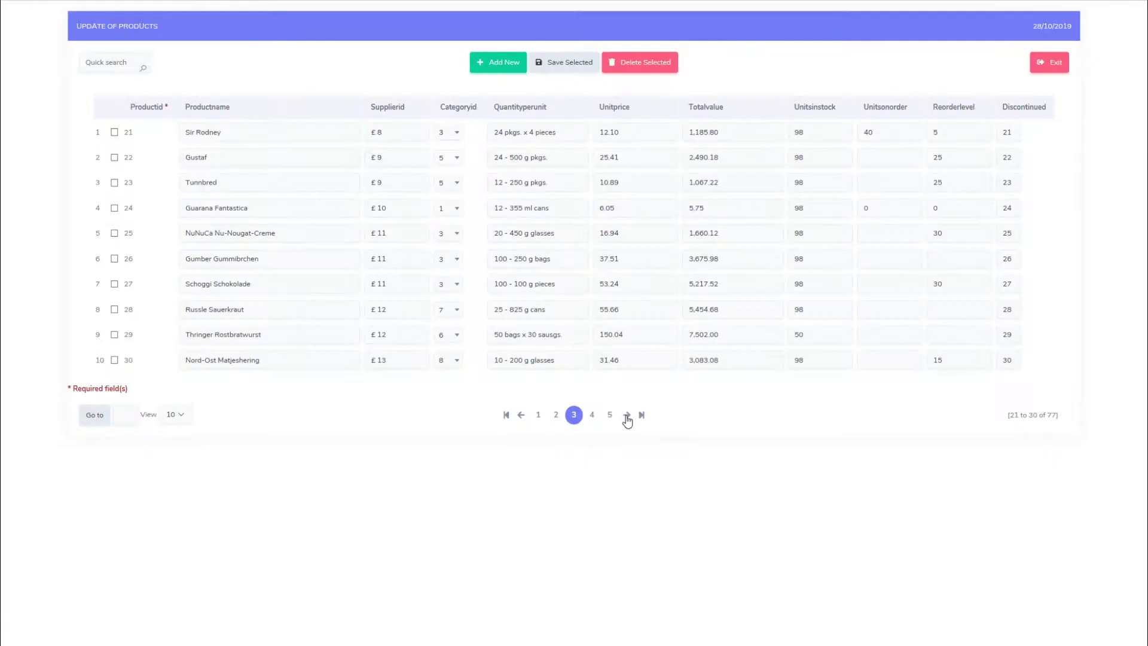
left_click(627, 416)
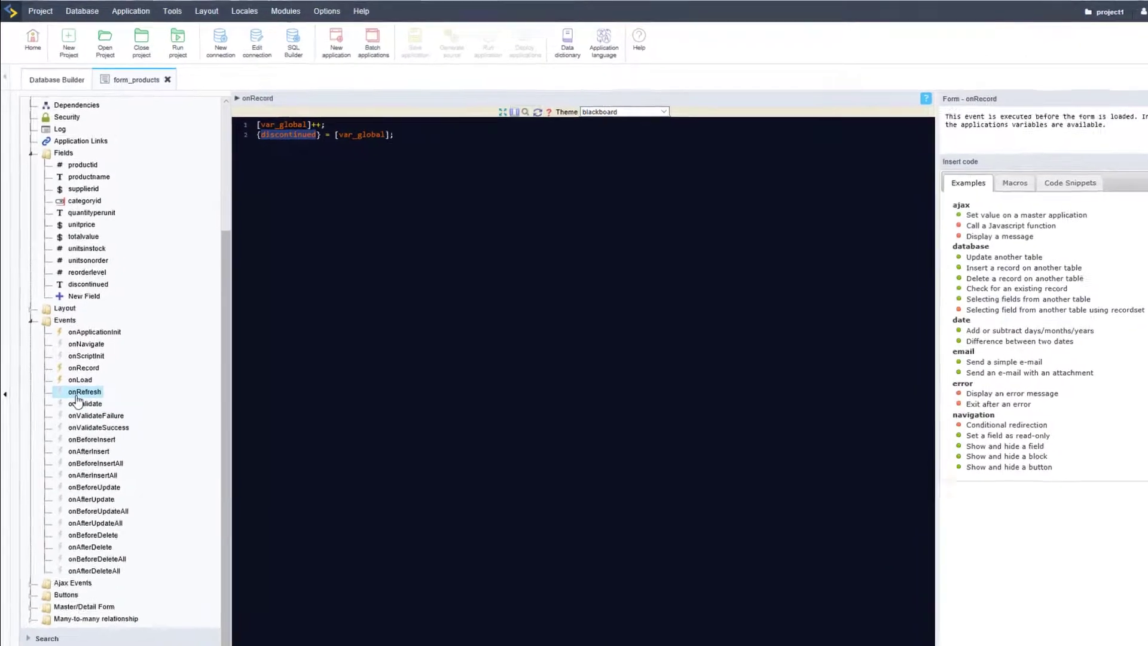
Step: Open the onRefresh event's code editor
left_click(94, 456)
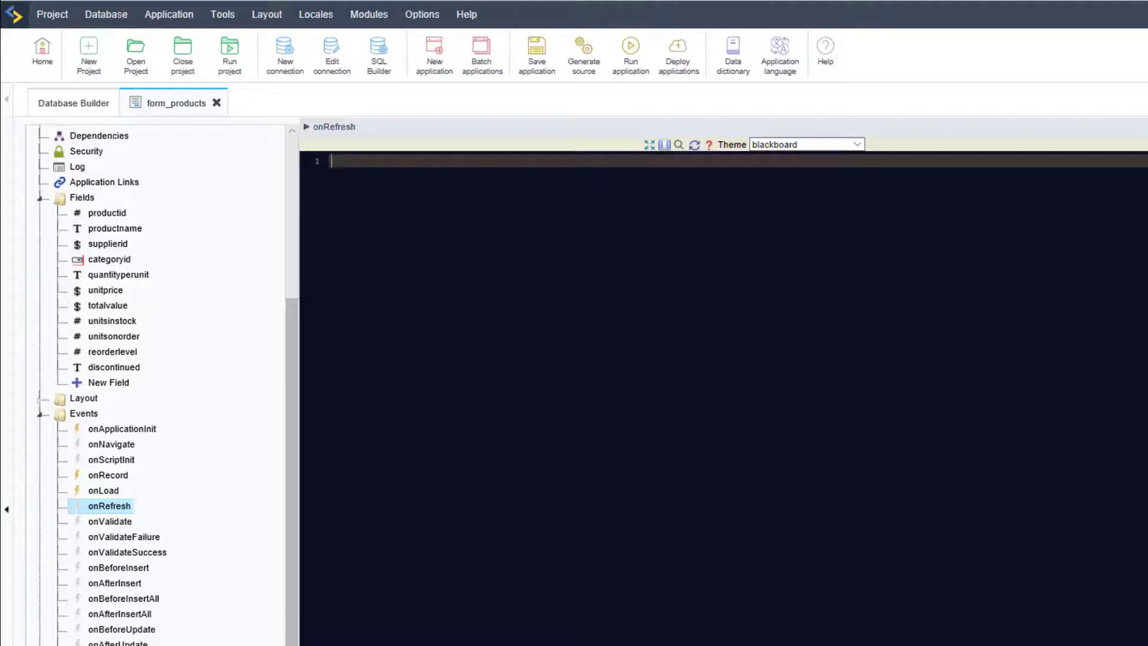
type("echo 'refreshed';")
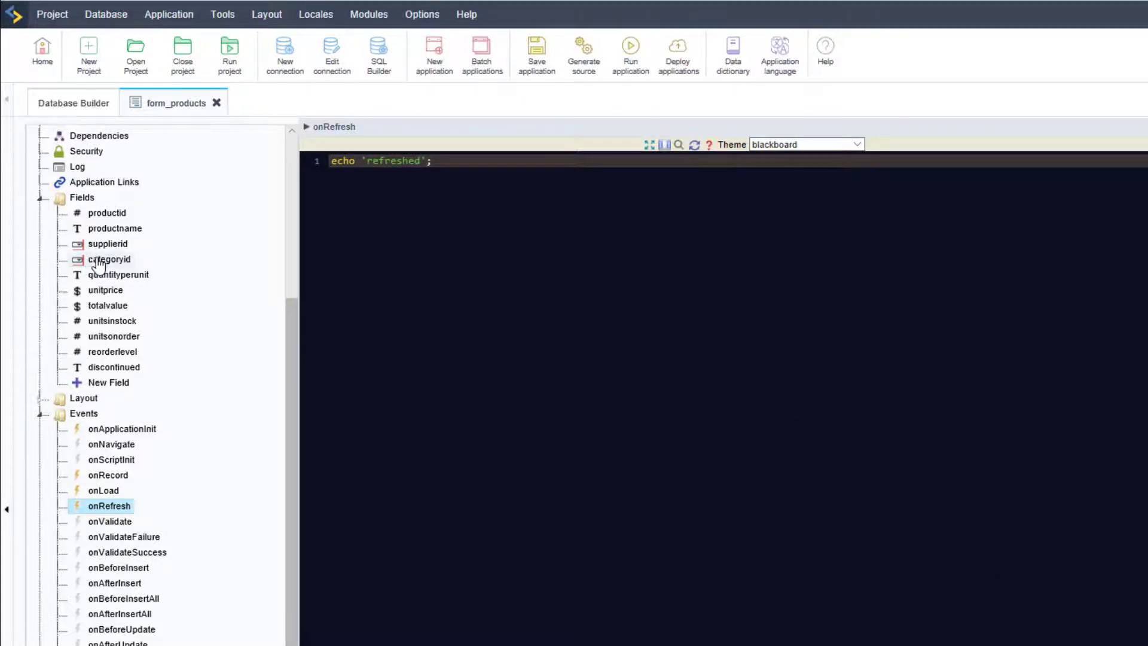
Step: Open the supplierid field's settings under Fields
left_click(108, 244)
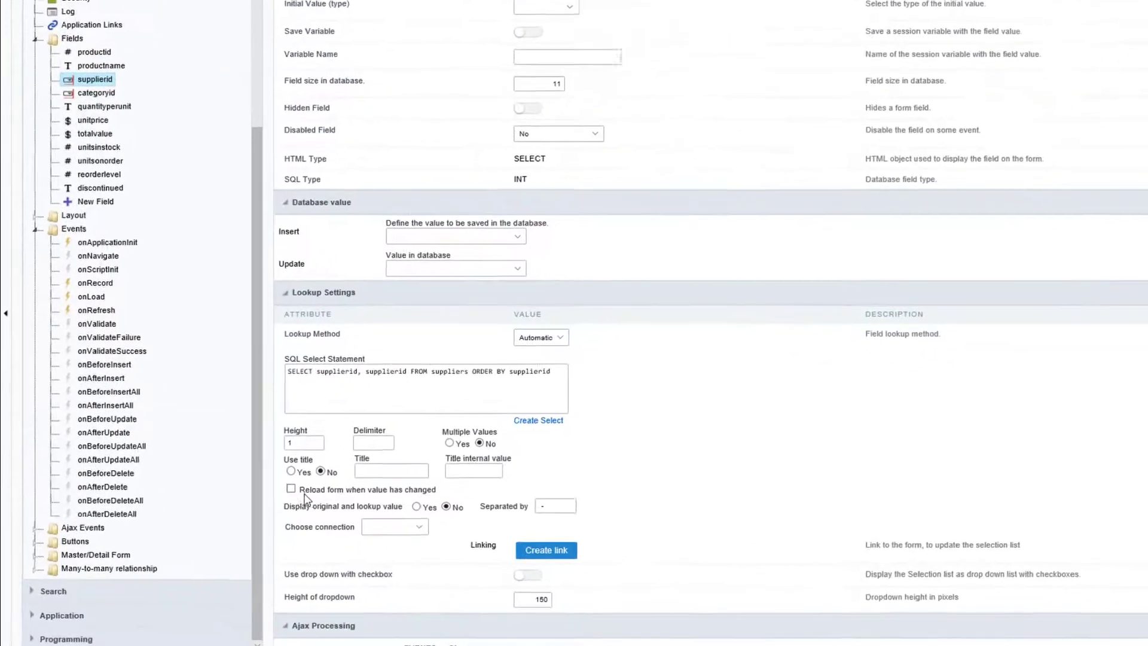
Step: Enable reload on change, set Chang 555's supplier to 3, and highlight the refreshed output
left_click(293, 487)
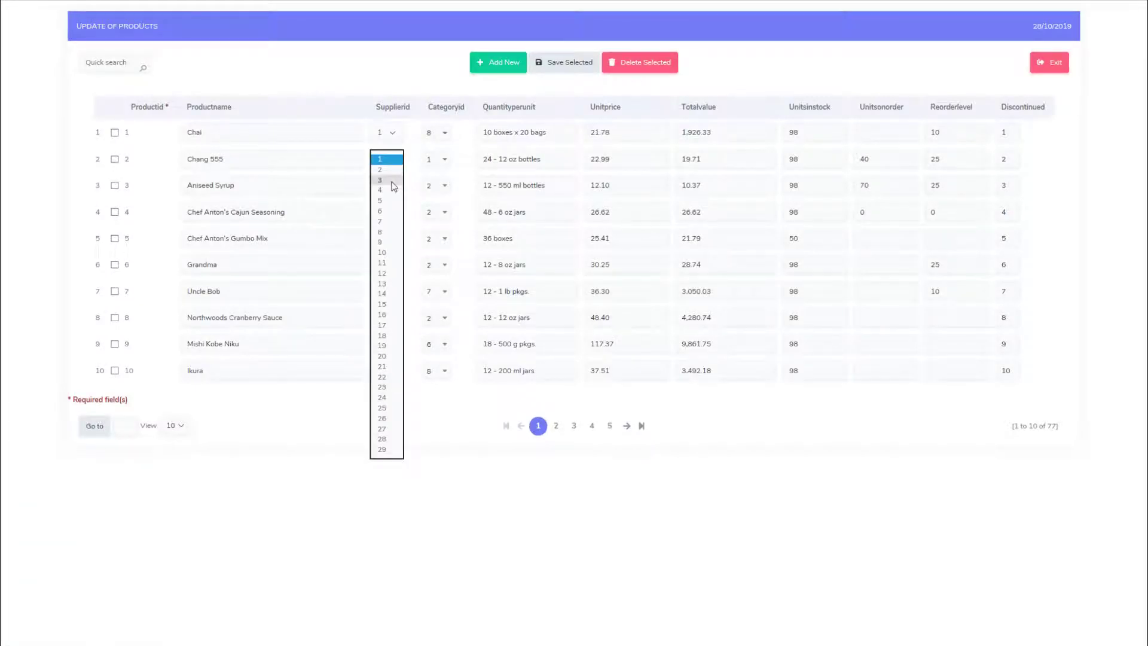
left_click(392, 182)
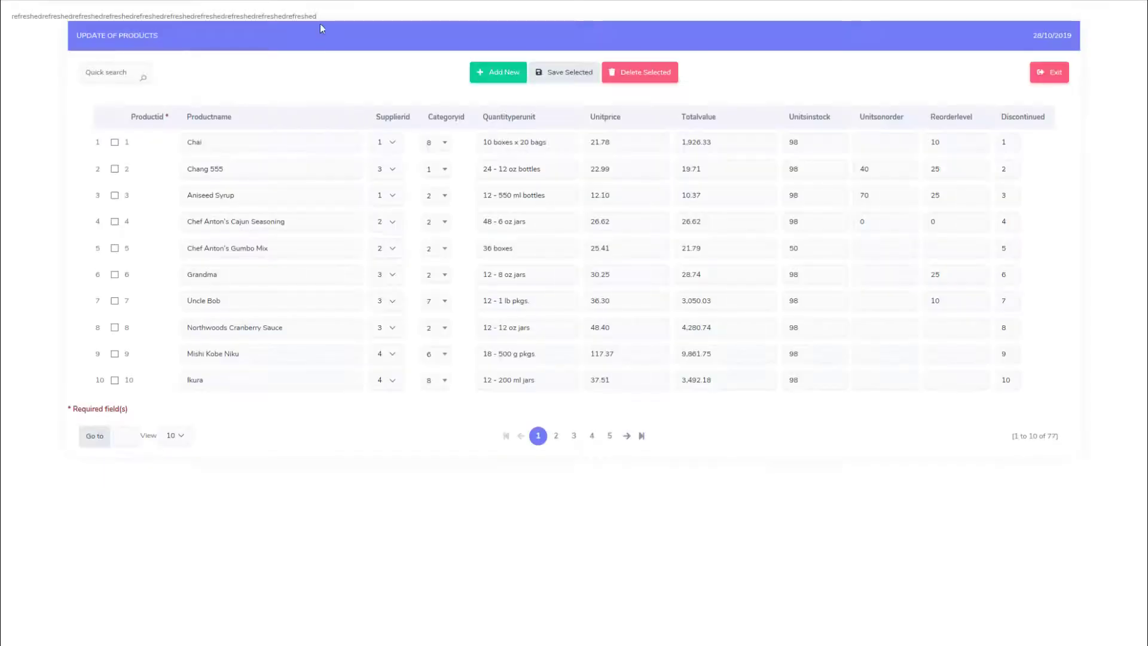
left_click_drag(319, 20, 11, 20)
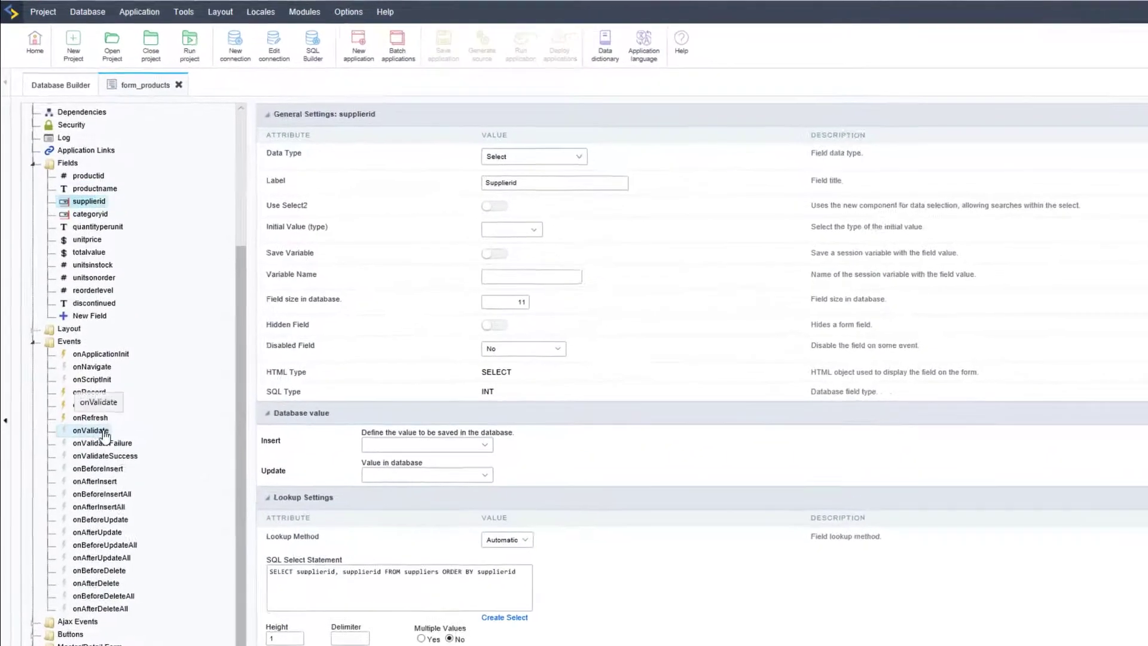
Step: Open the onValidate event's code editor from the Events tree
left_click(101, 432)
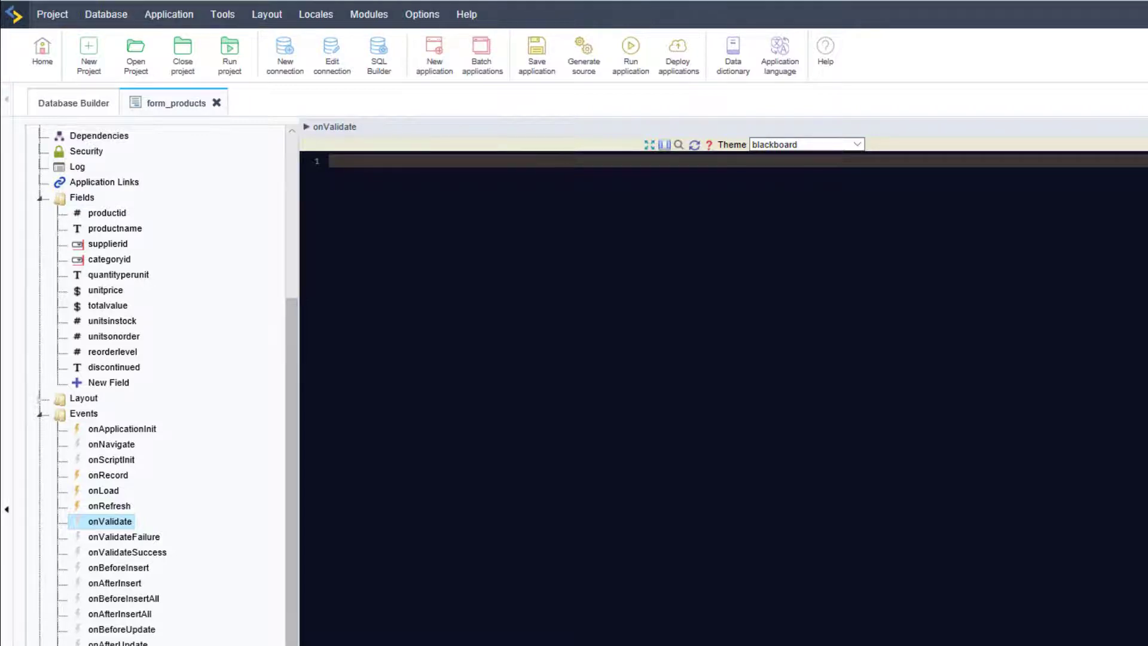
scroll(575, 322, "down", 3)
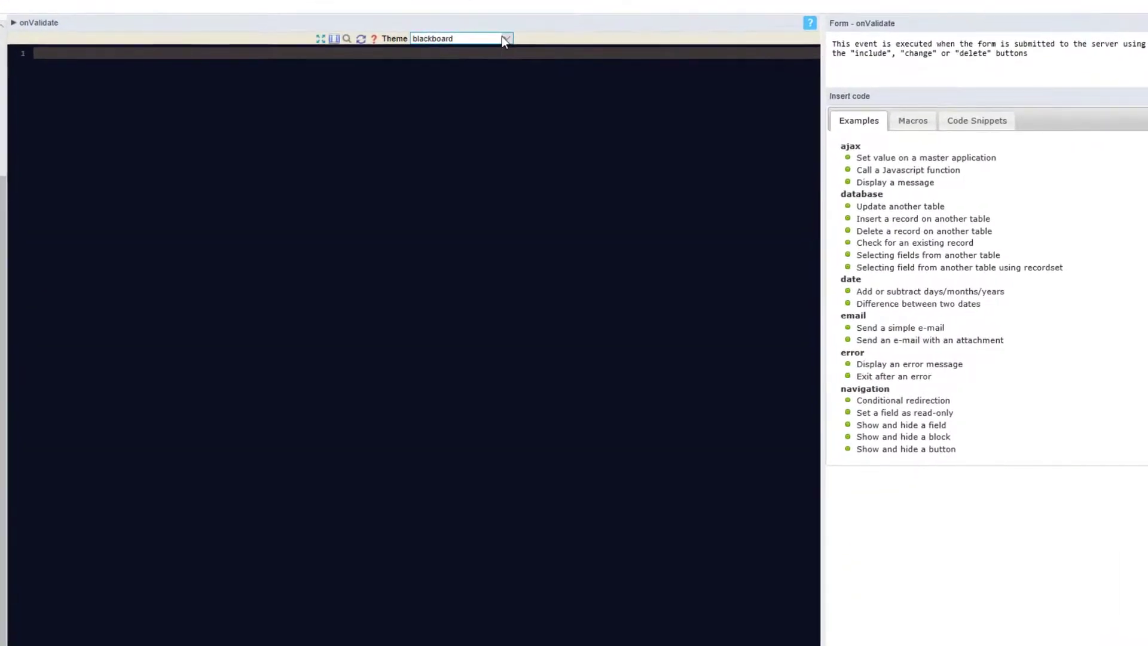
left_click(503, 39)
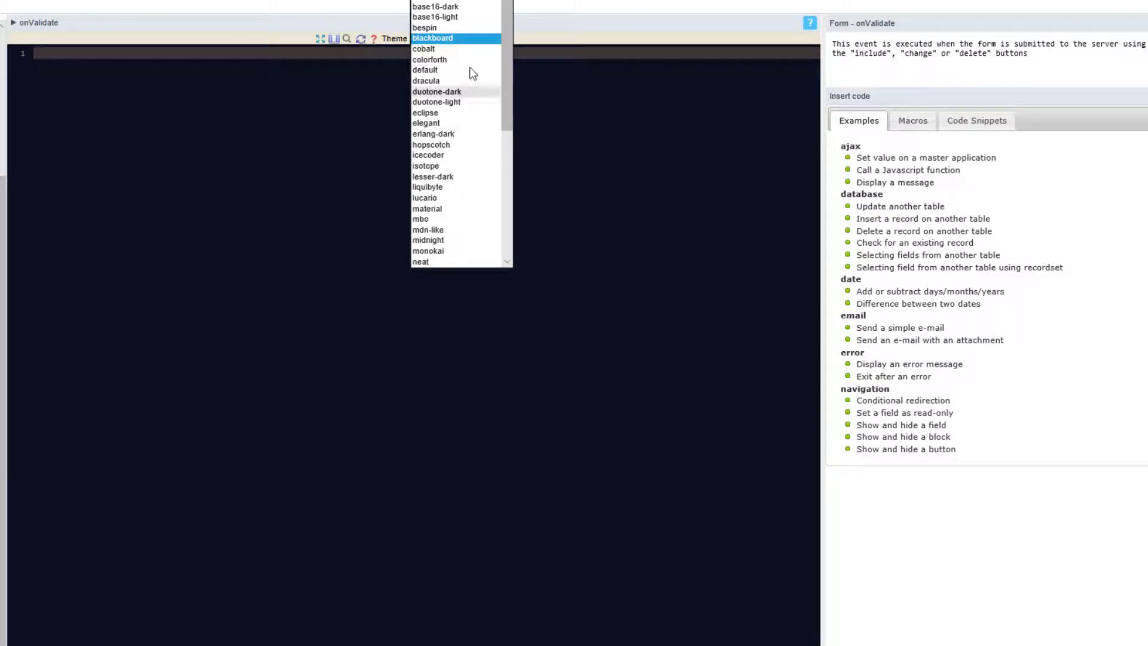
left_click(435, 37)
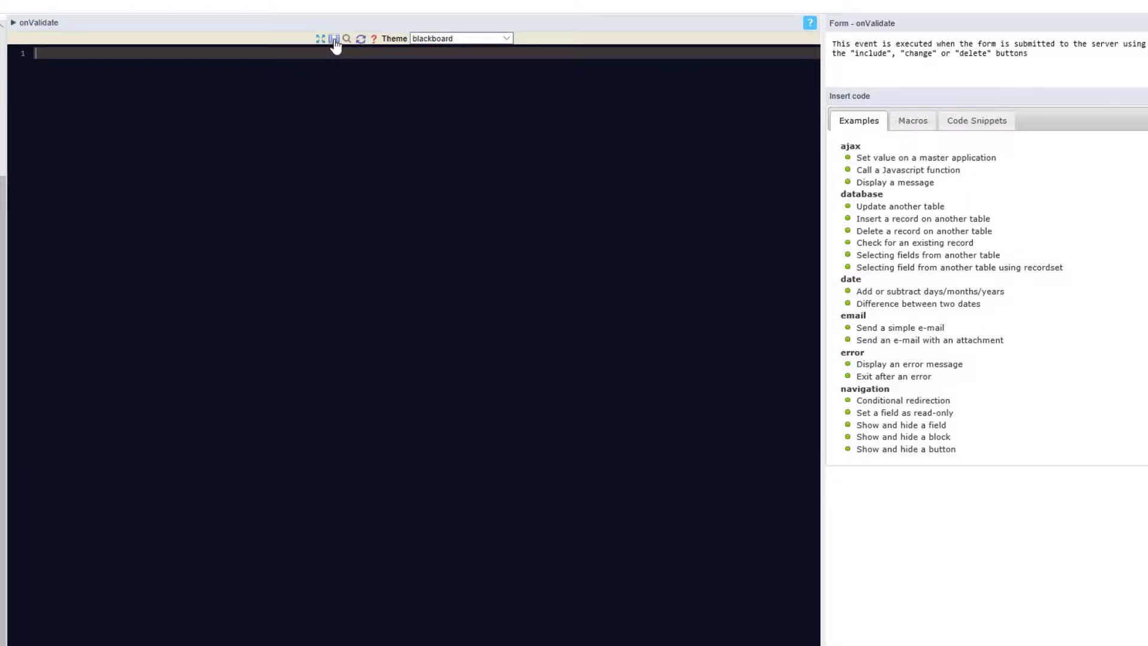
left_click(352, 49)
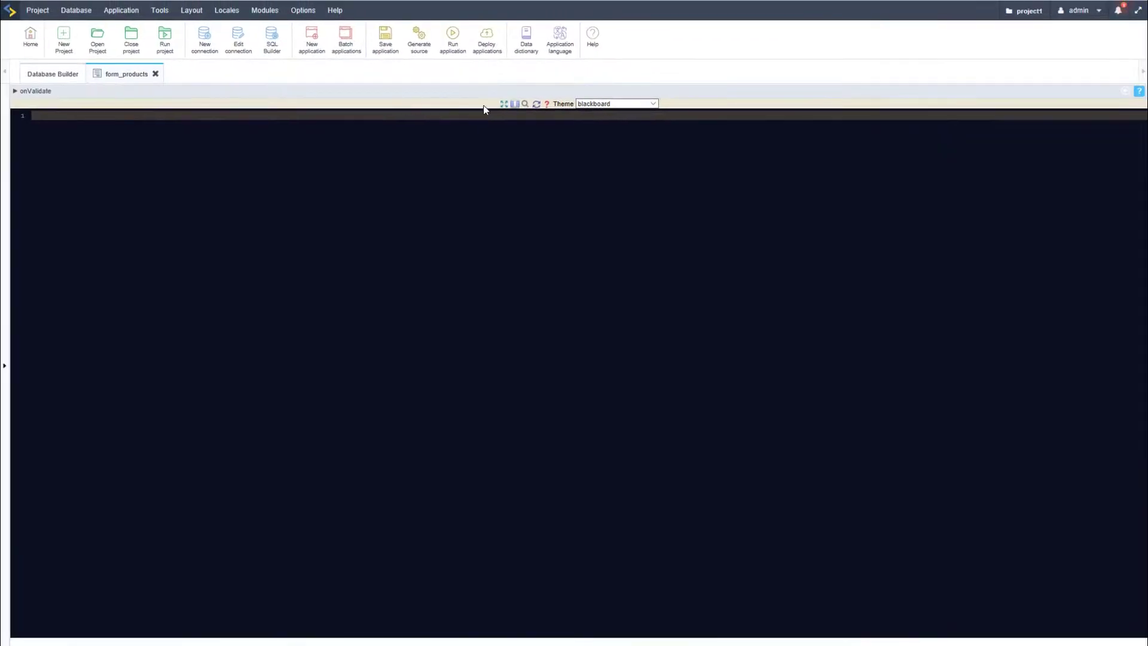
left_click(515, 105)
left_click(467, 108)
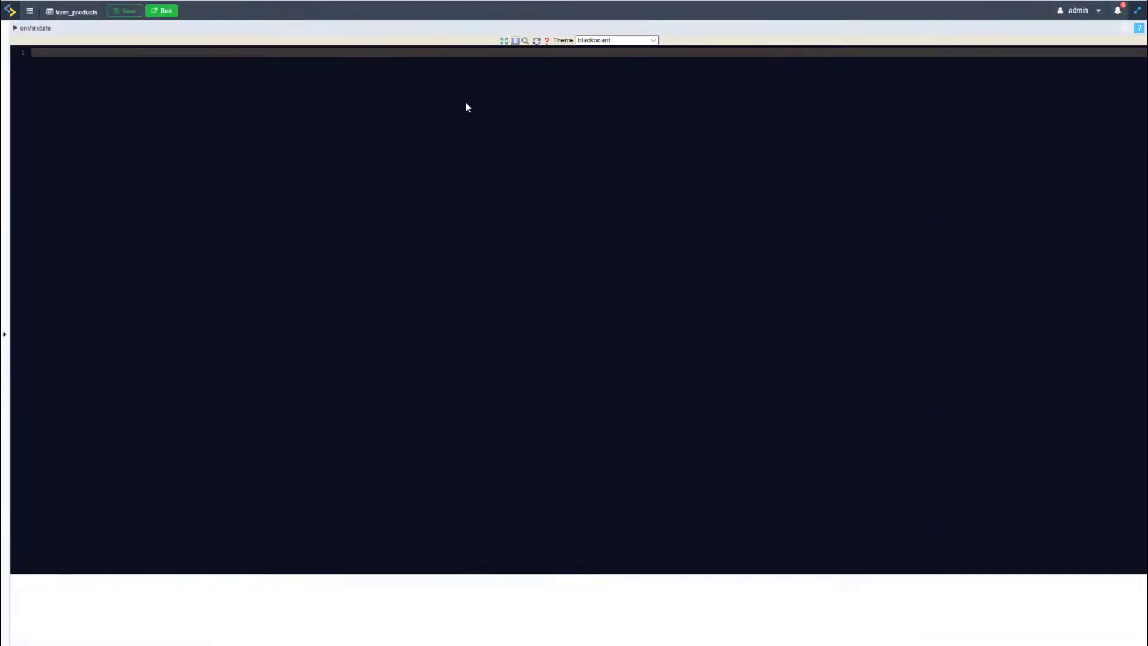
key("Escape")
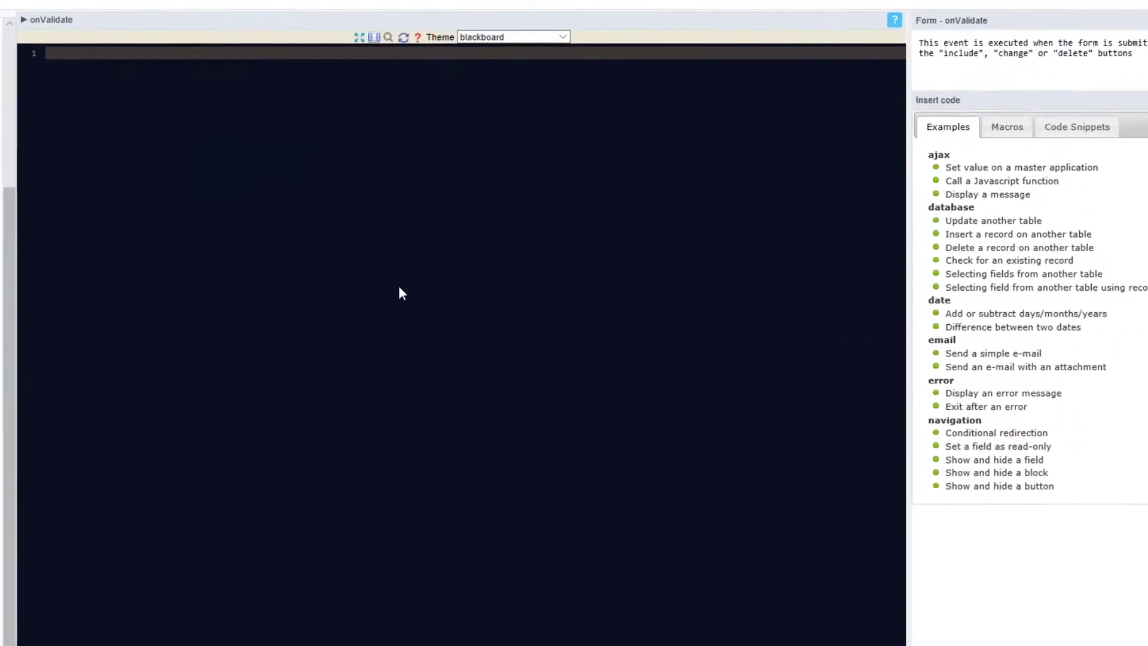
key("ctrl+f")
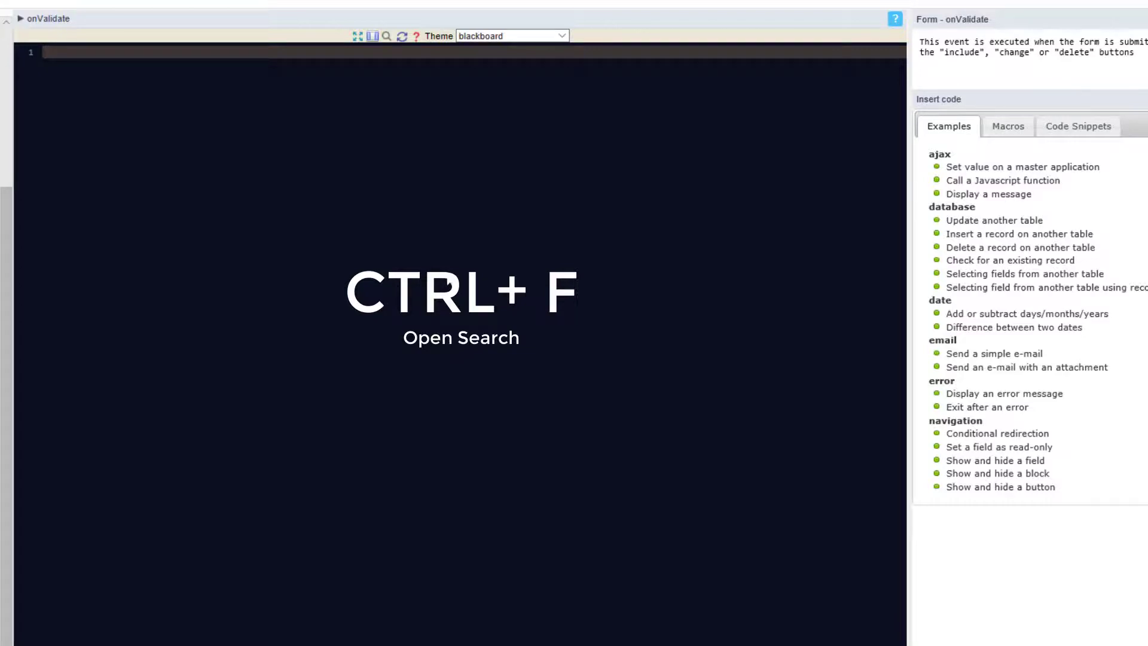
key("ctrl+f")
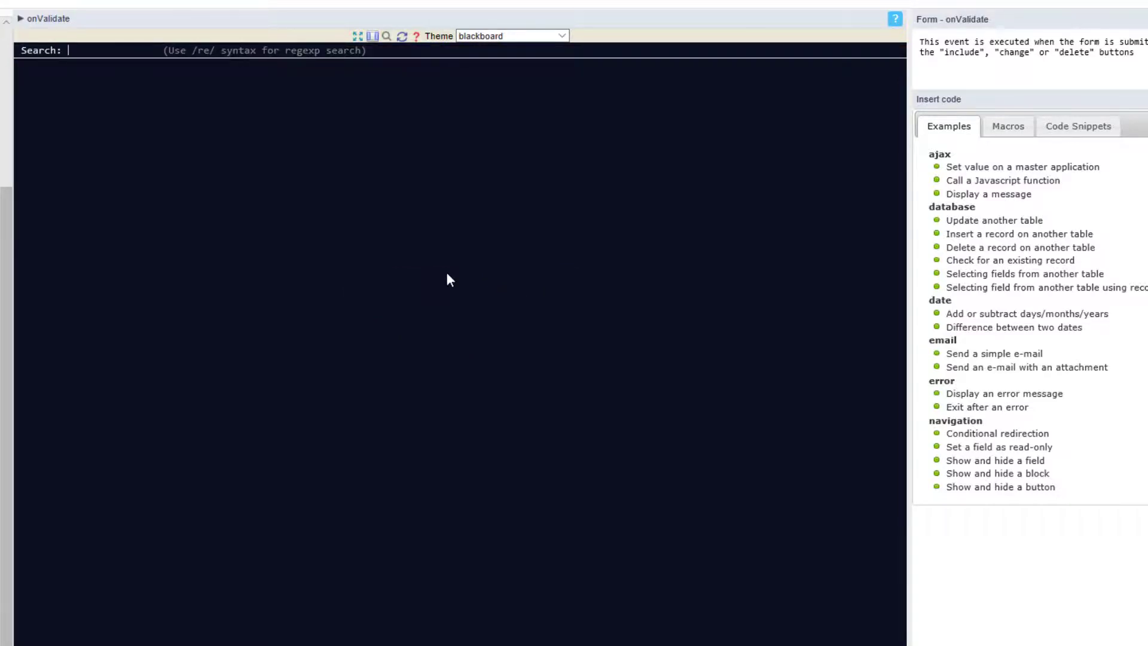
key("Escape")
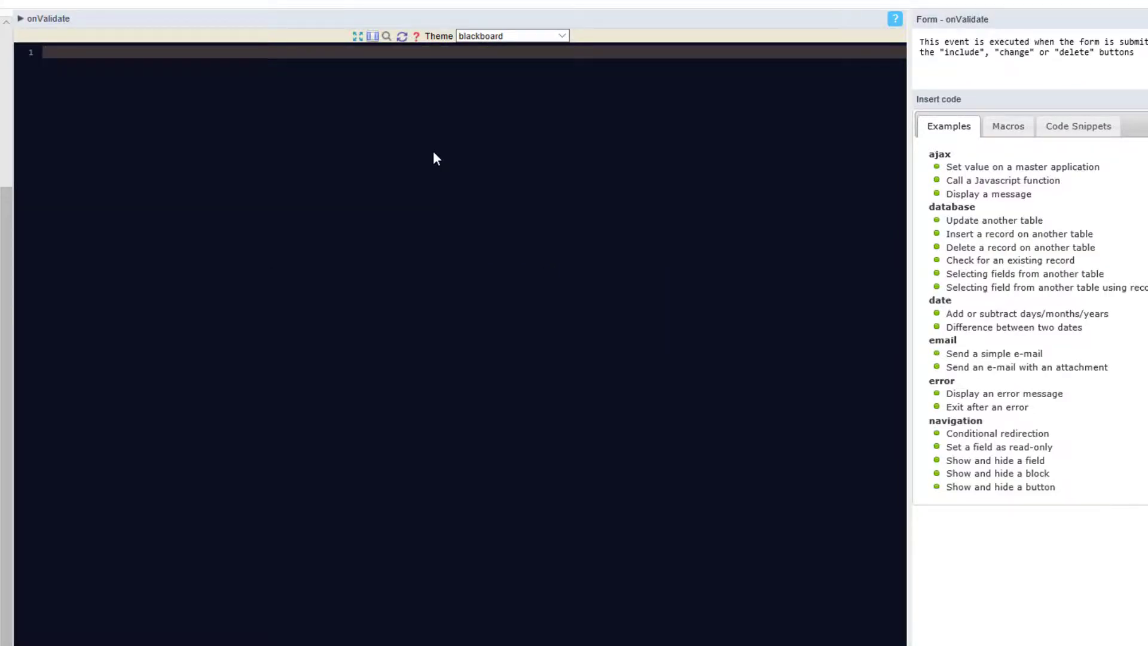
key("ctrl+shift+f")
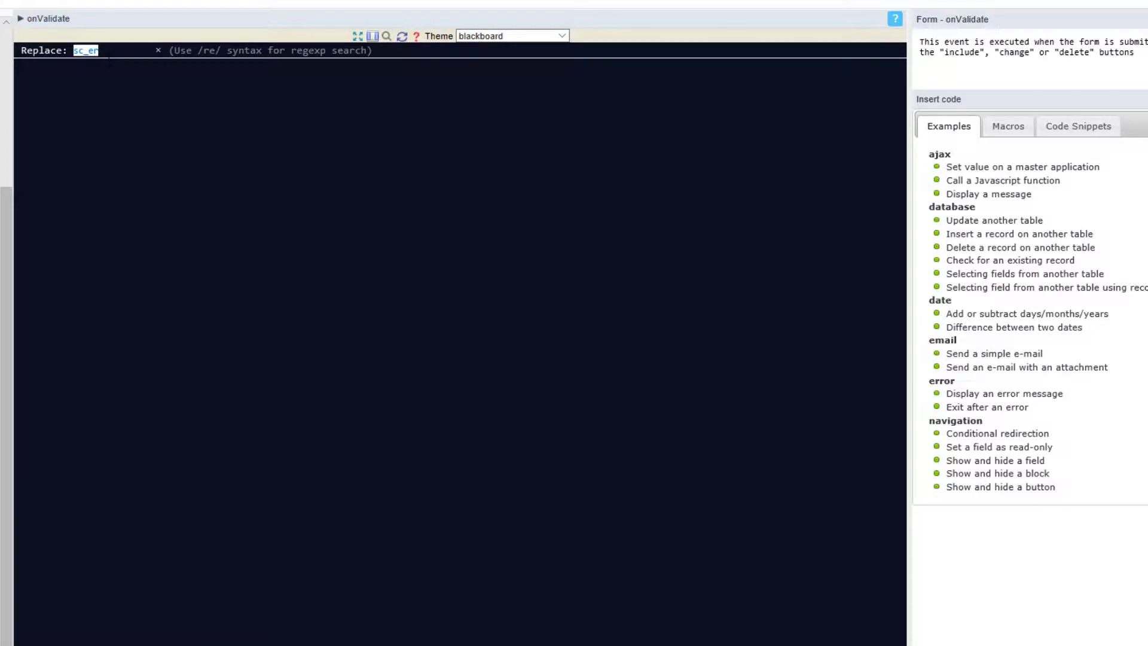
key("BackSpace")
key("Escape")
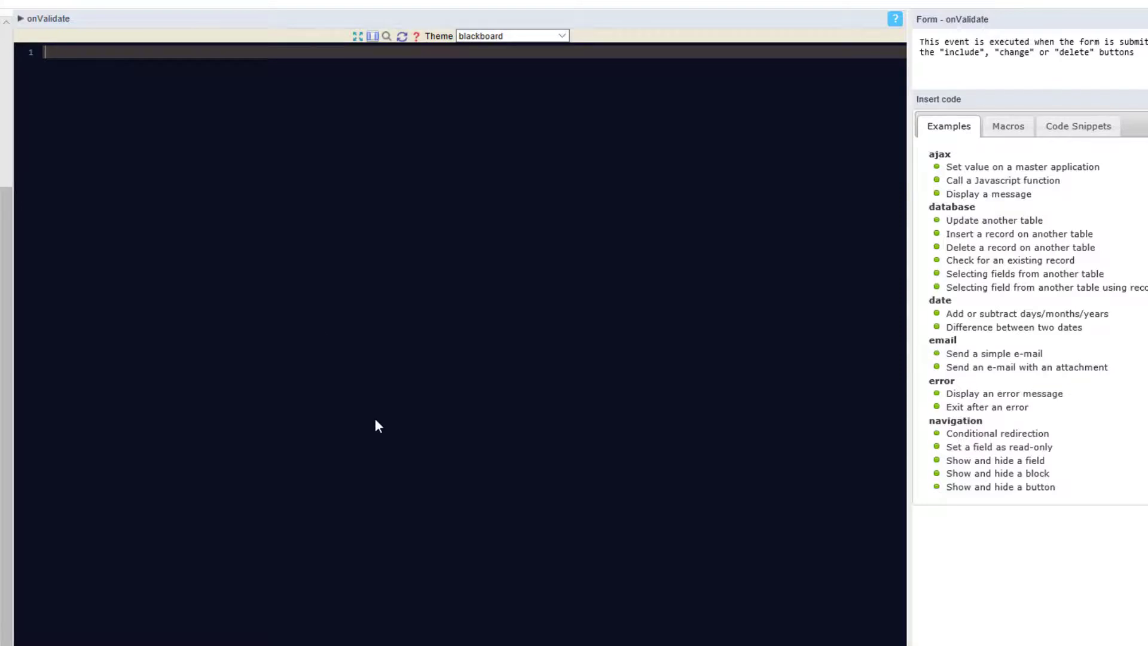
key("F3")
scroll(318, 251, "up", 1)
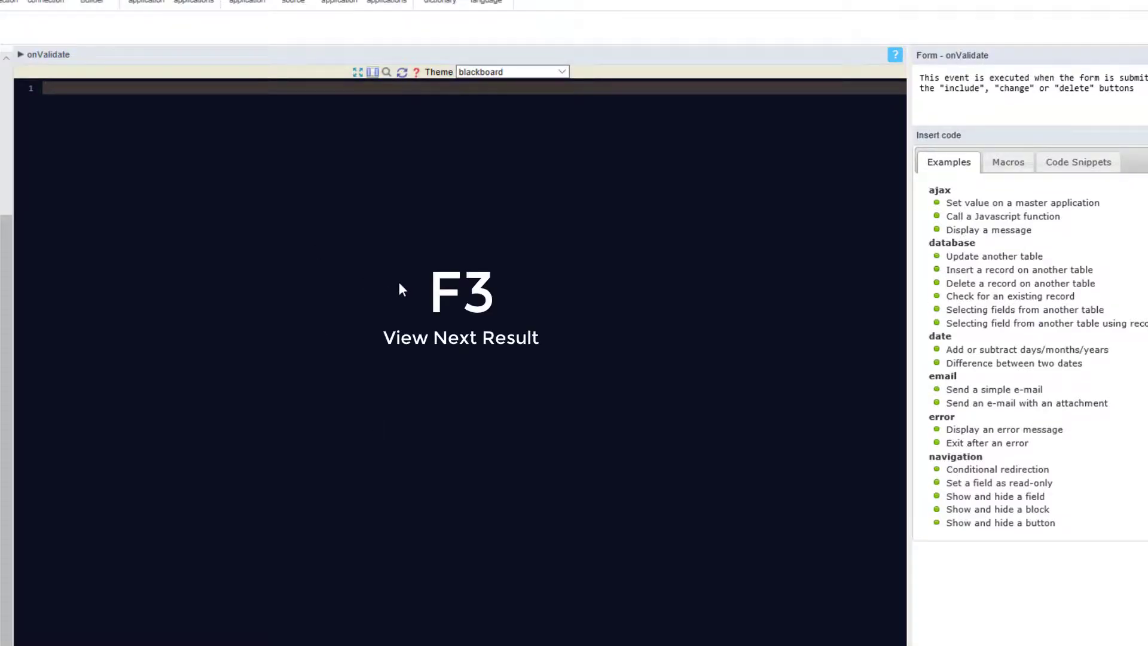
key("shift+F3")
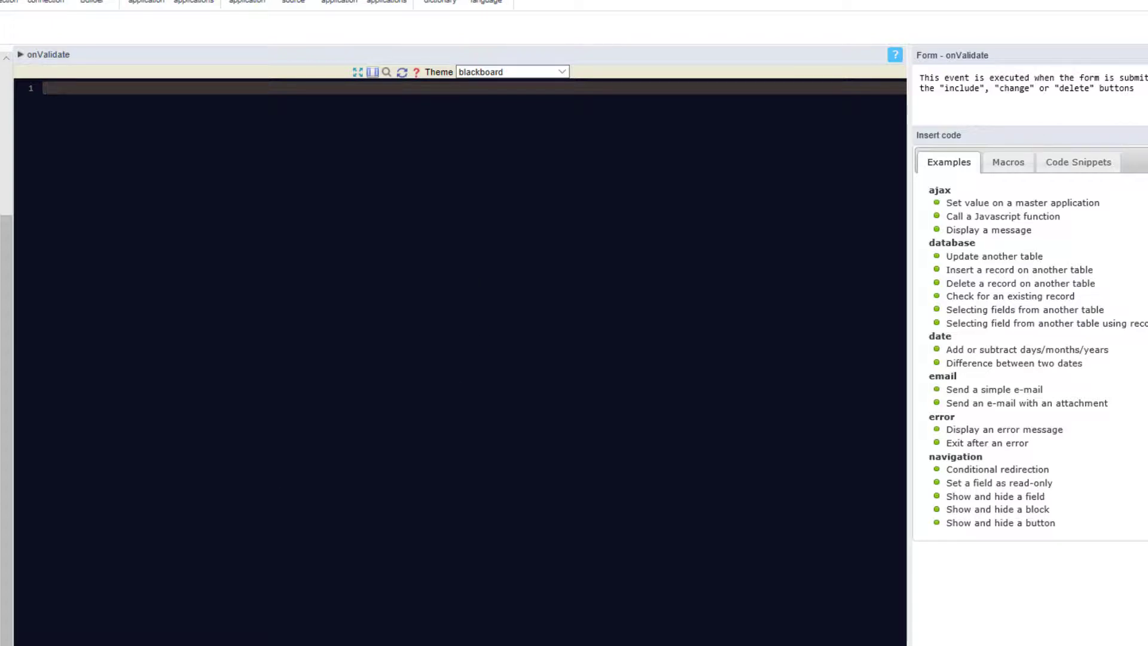
Step: Switch to the onRecord code and indent, then un-indent, its first line
key("Tab")
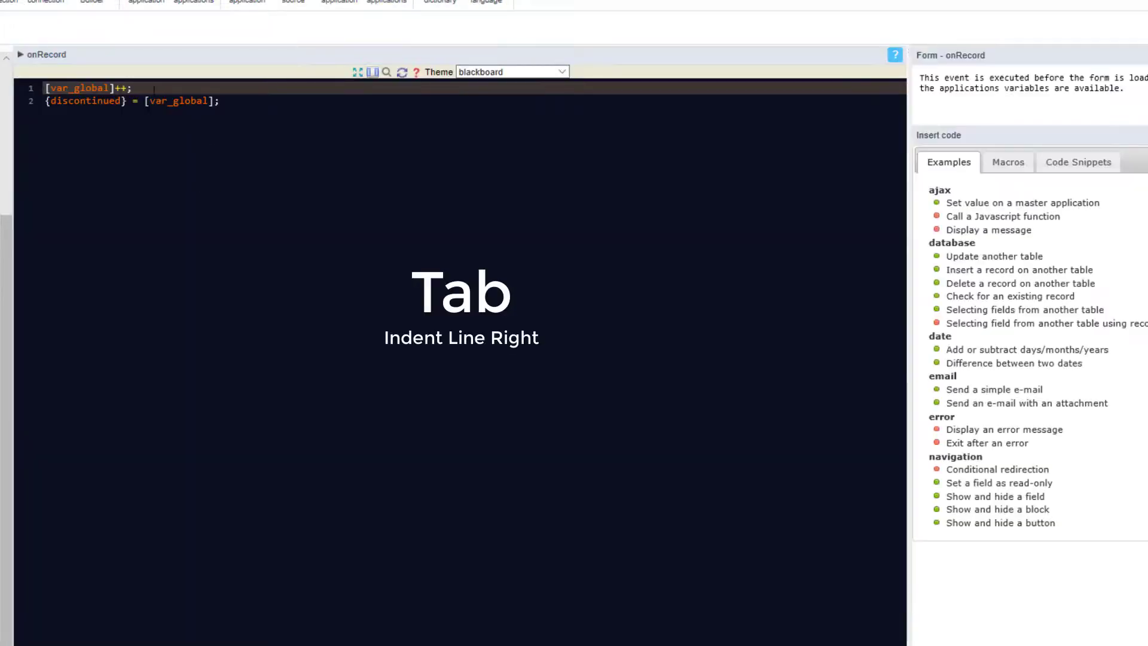
key("shift+End")
key("Tab")
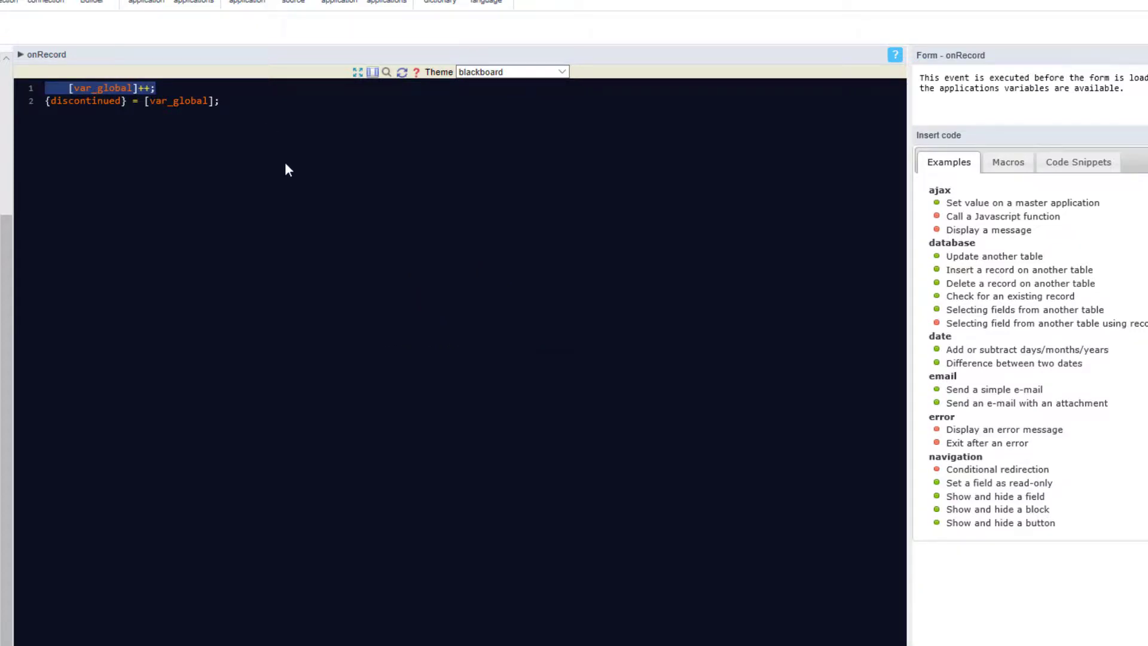
key("shift+Tab")
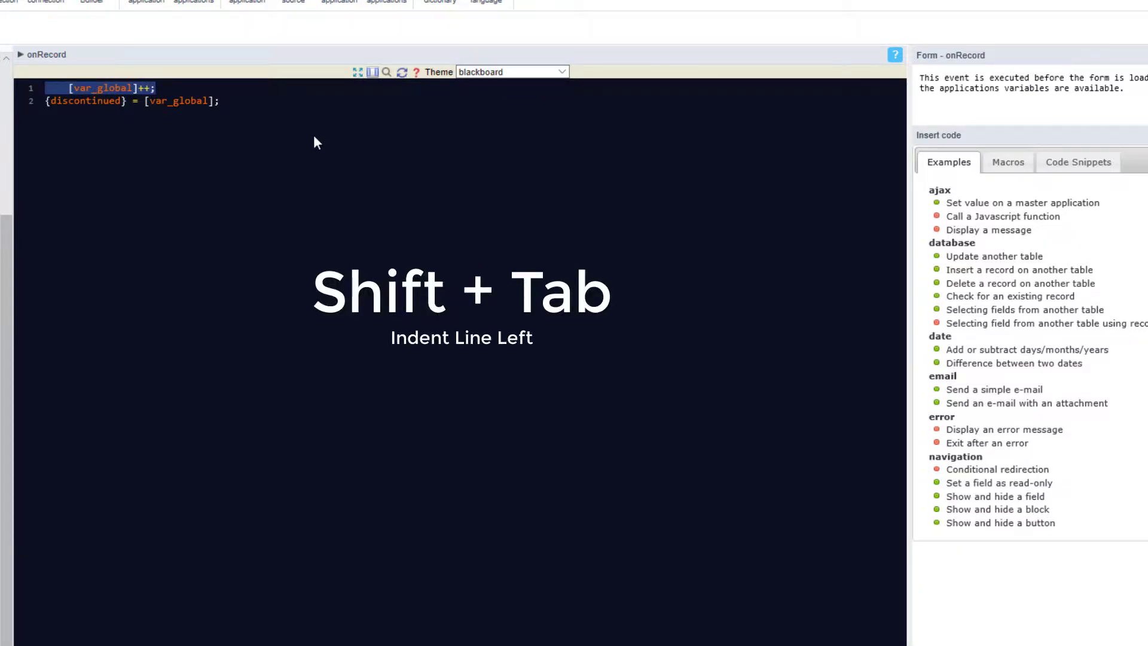
key("shift+Tab")
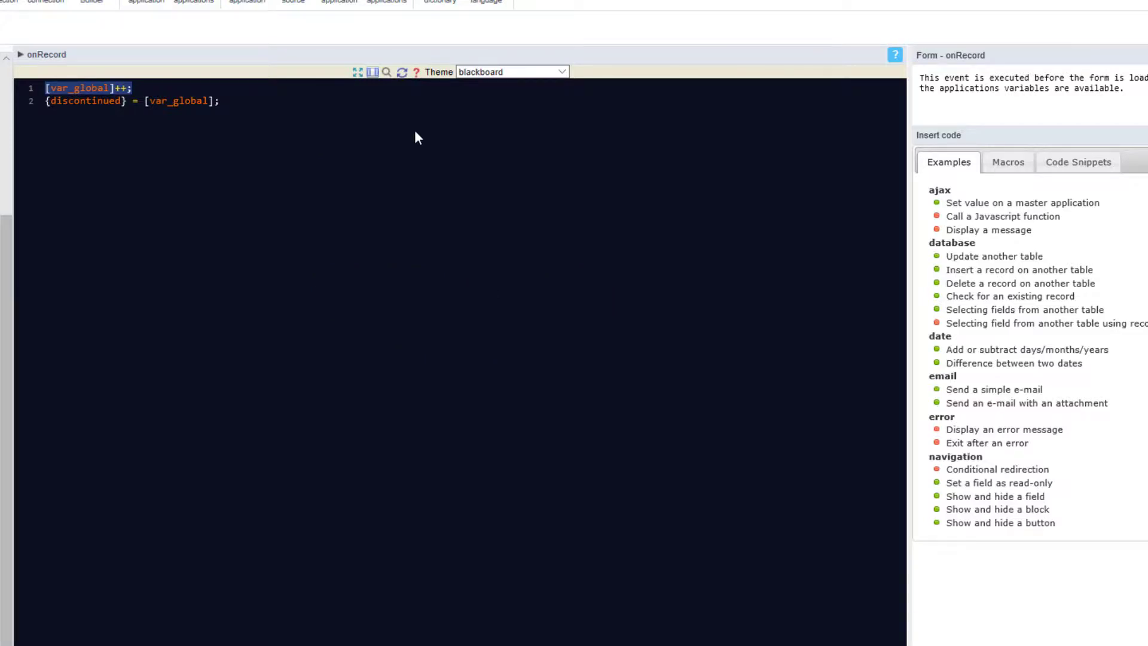
Step: Try a multi-line selection, then select all code for auto-indent and return to line 2
left_click(431, 299)
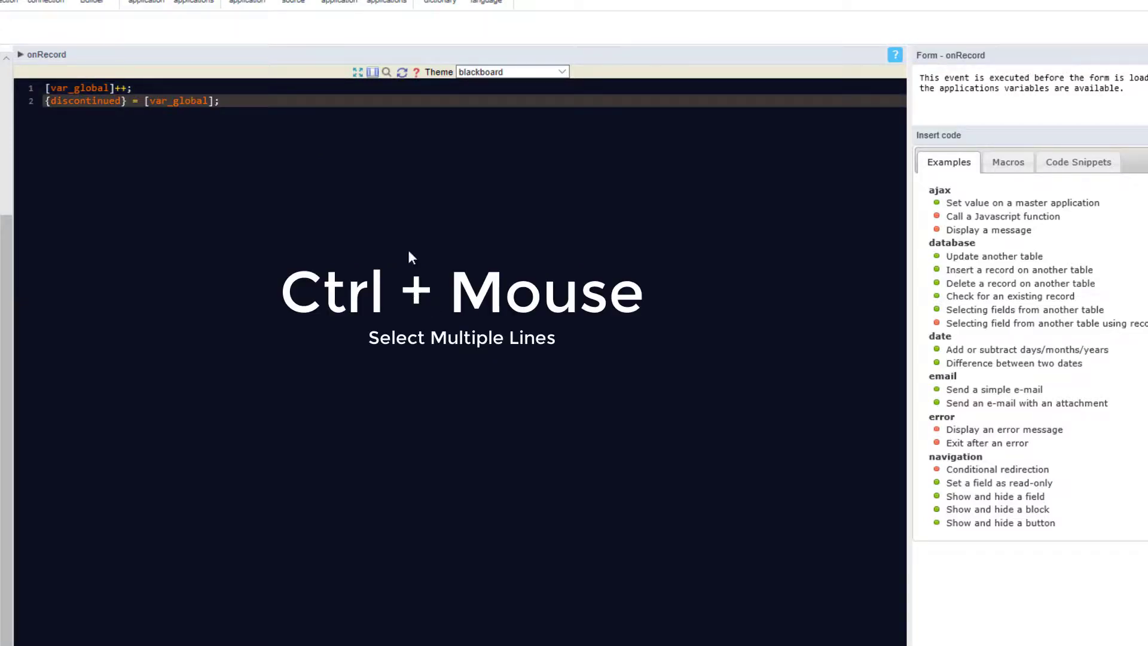
mouse_move(297, 162)
left_mouse_down()
mouse_move(94, 79)
mouse_move(56, 79)
left_mouse_up()
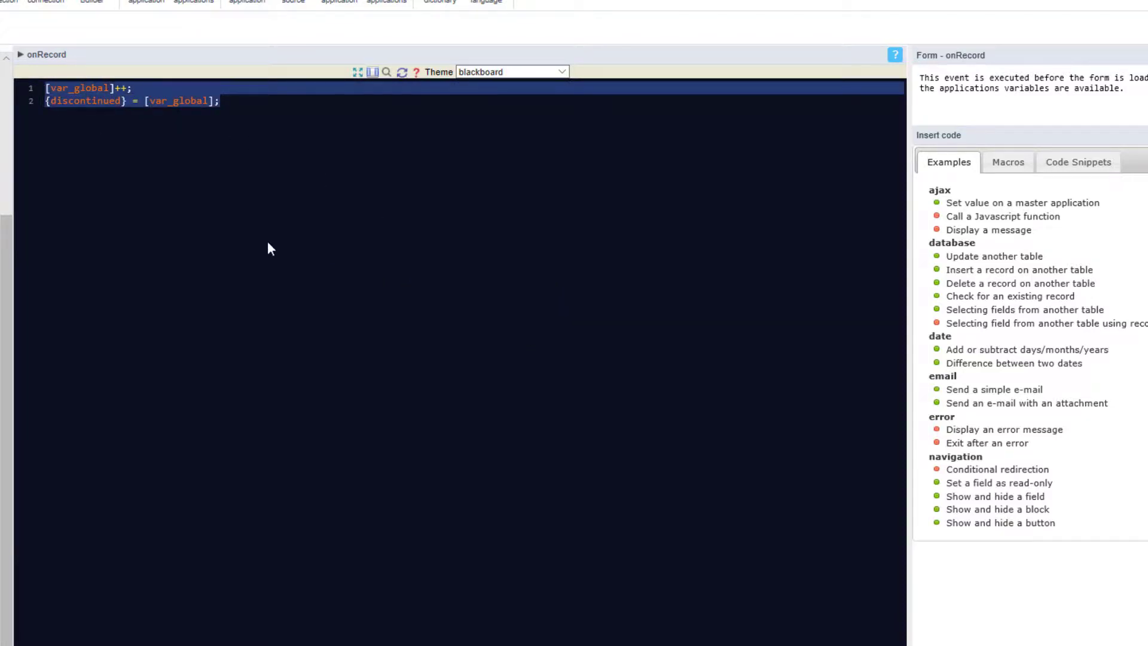
key("Escape")
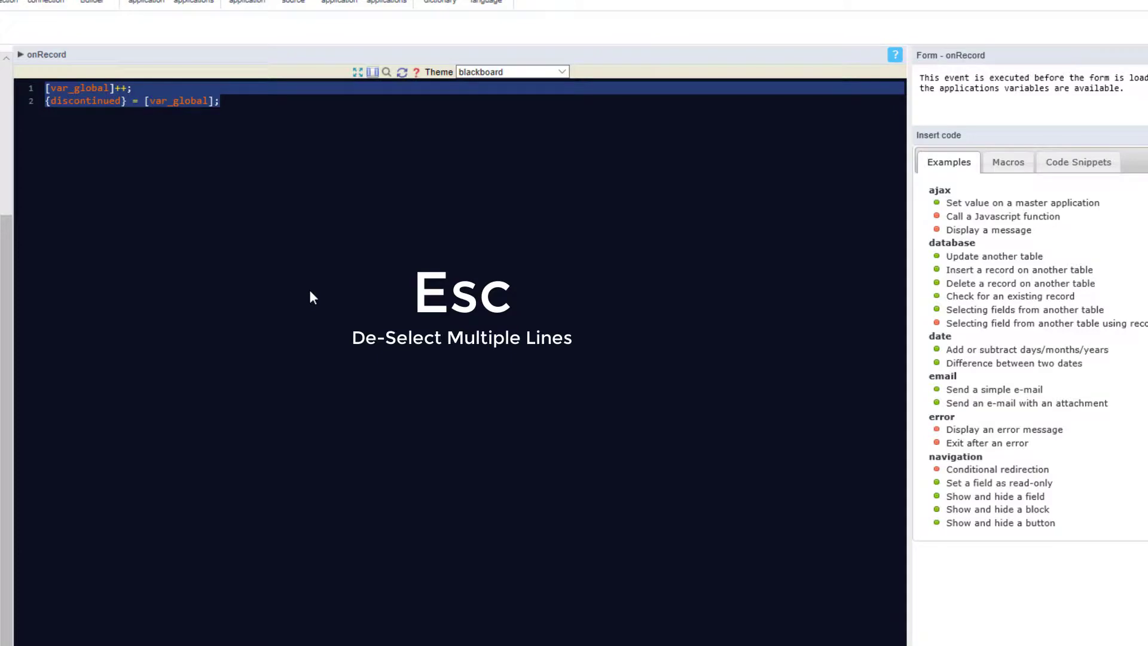
left_click(310, 289)
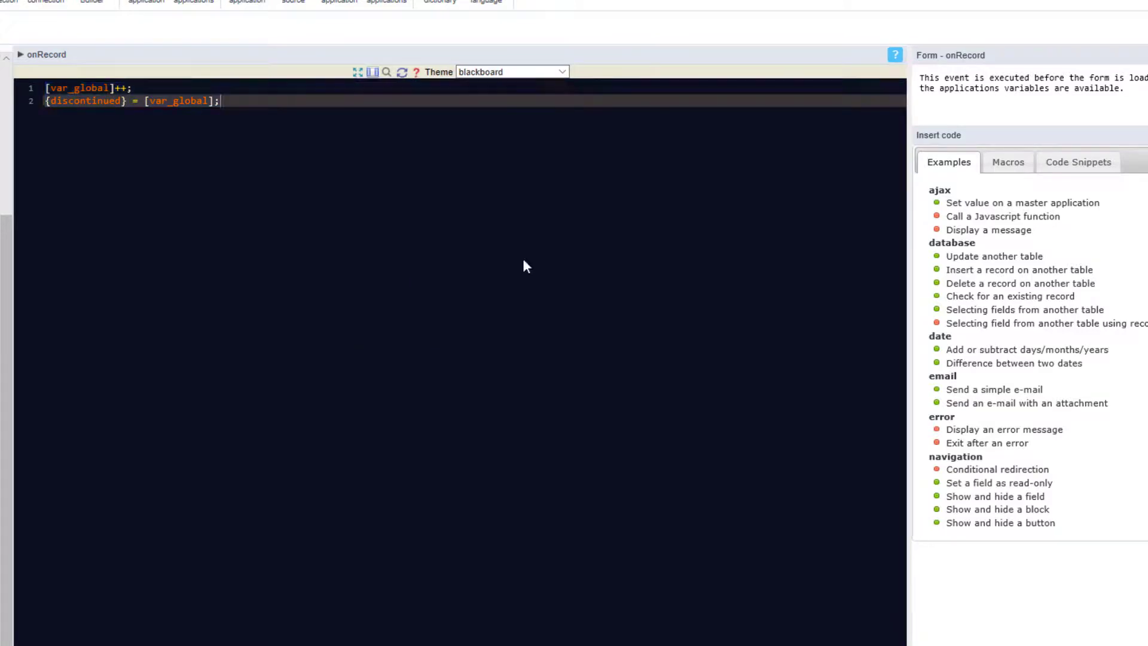
key("ctrl+shift+l")
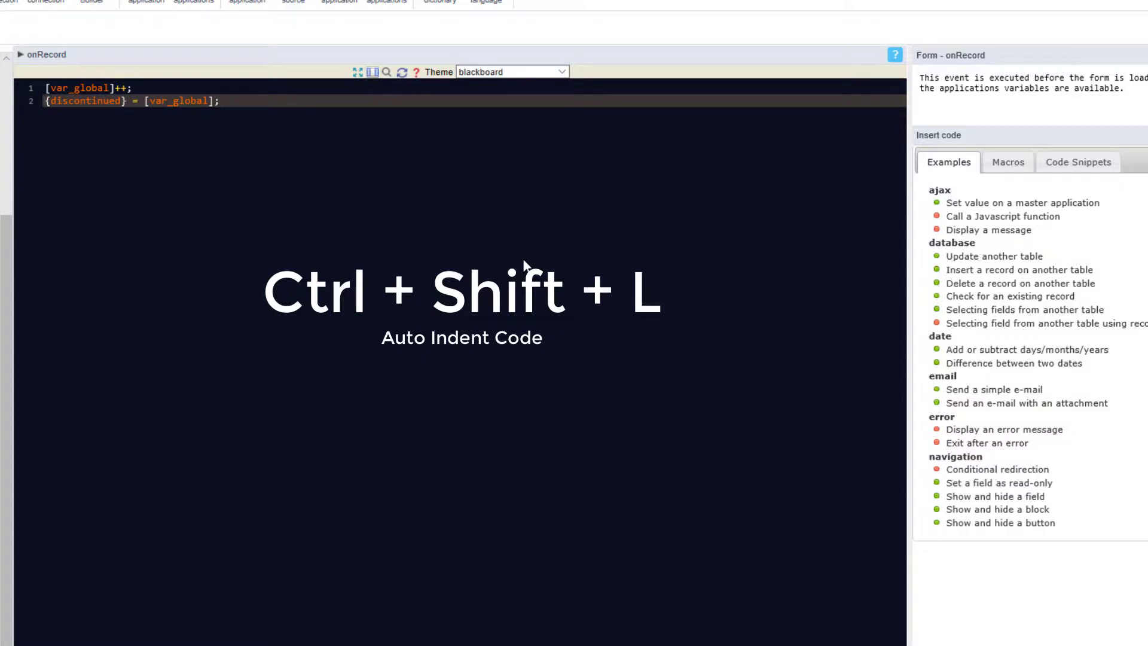
key("ctrl+a")
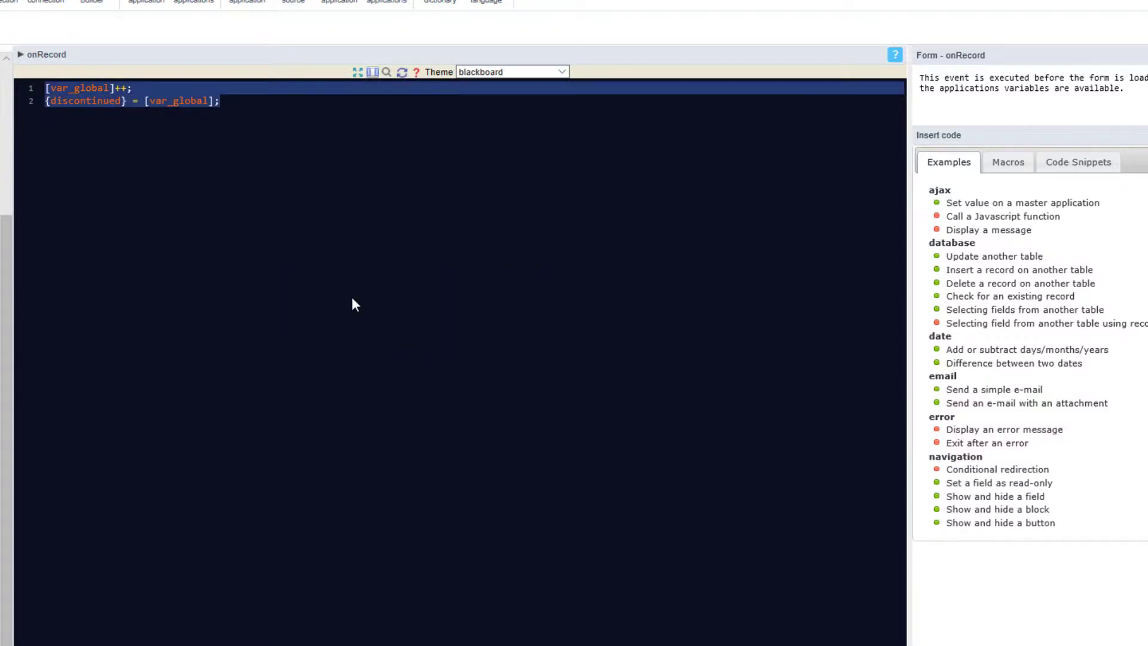
left_click(261, 141)
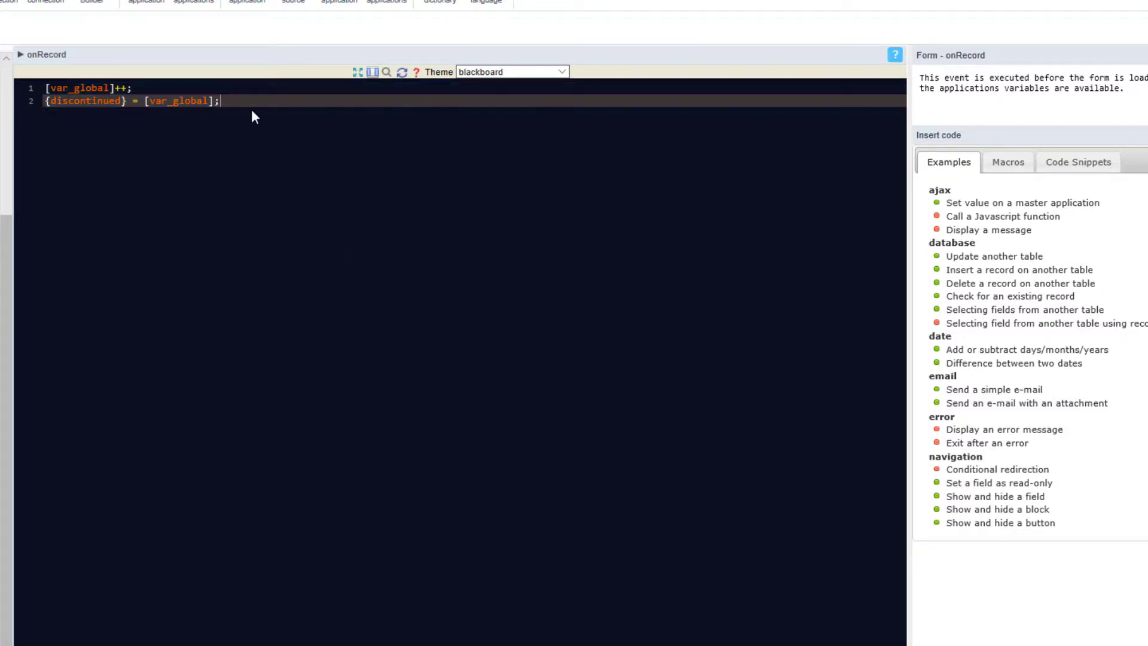
Step: Remove line 2's trailing semicolon and add a closing ?> line
key("BackSpace")
type(";")
key("Return")
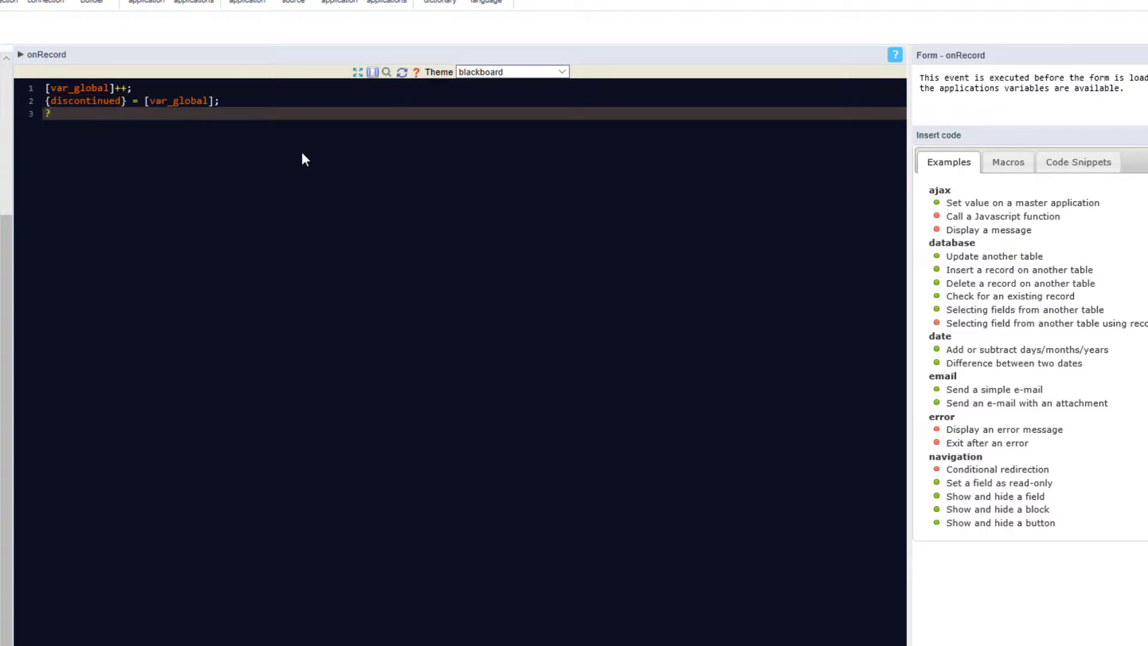
type(">")
key("Return")
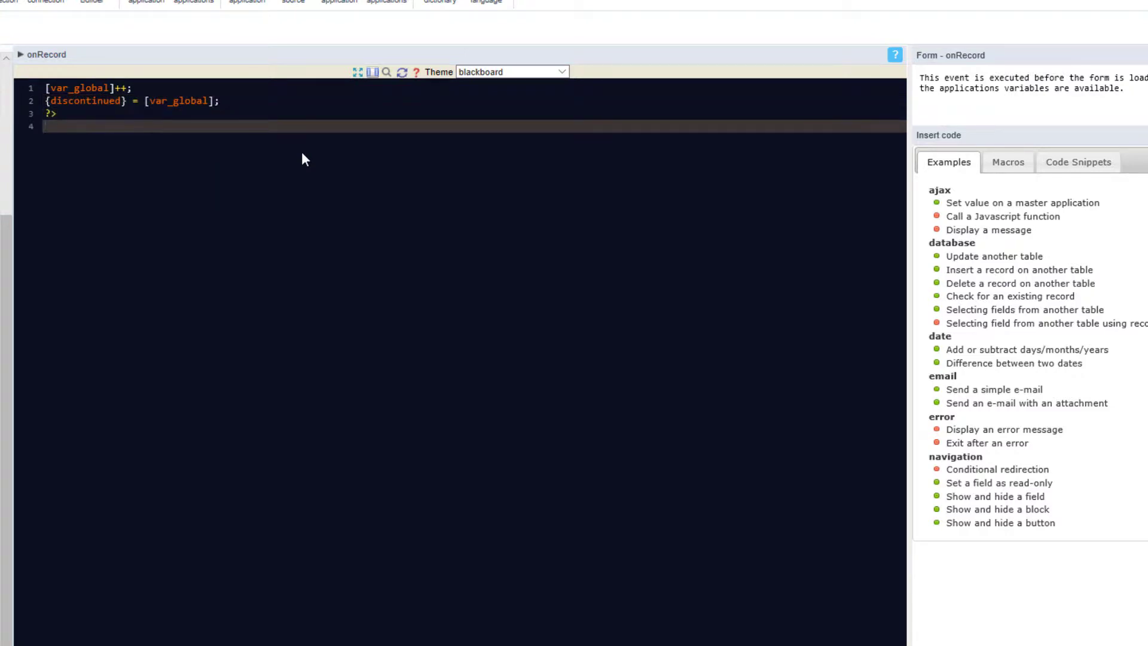
type("form")
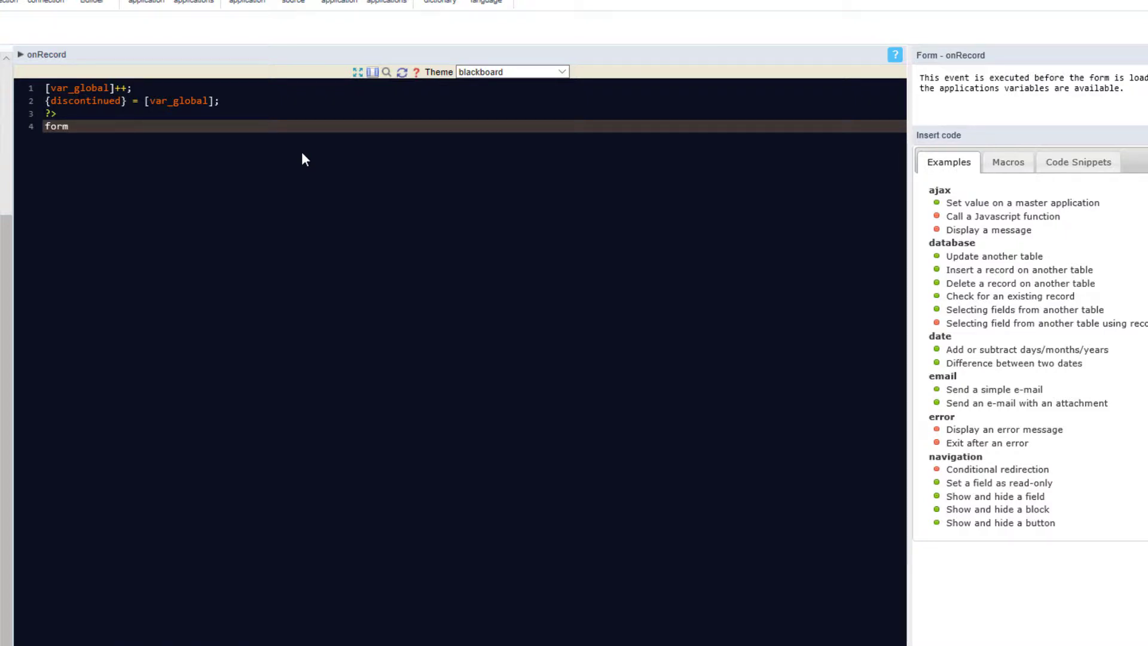
Step: Expand a form with an empty select element via Emmet, then open the Scriptcase manual
key("Tab")
type("select")
key("Tab")
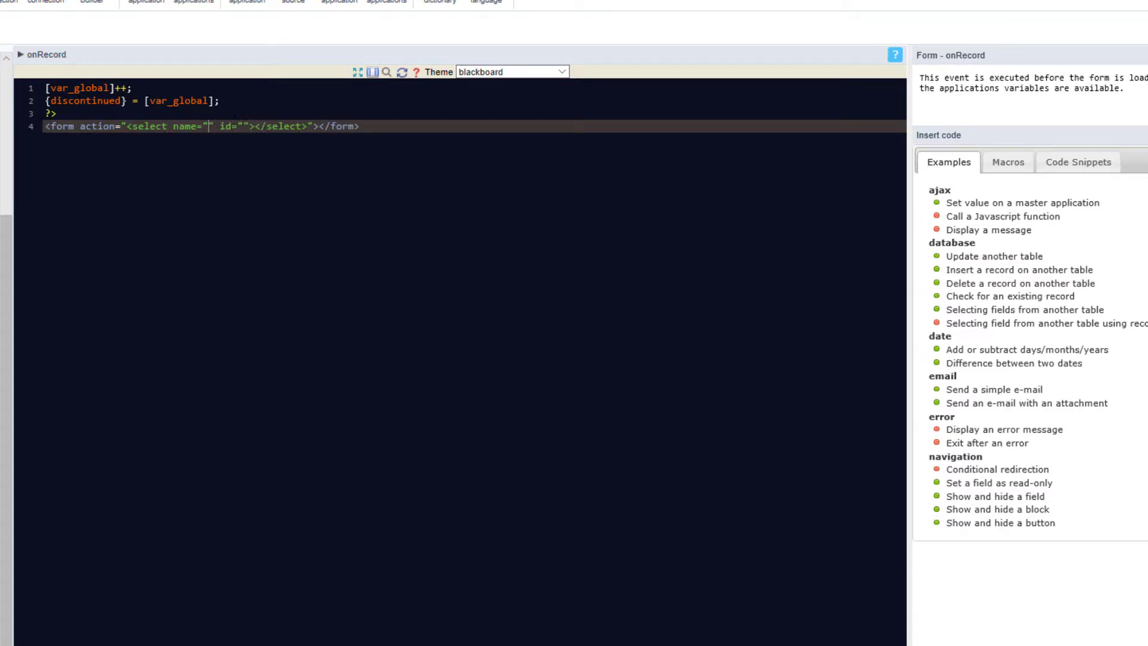
key("F1")
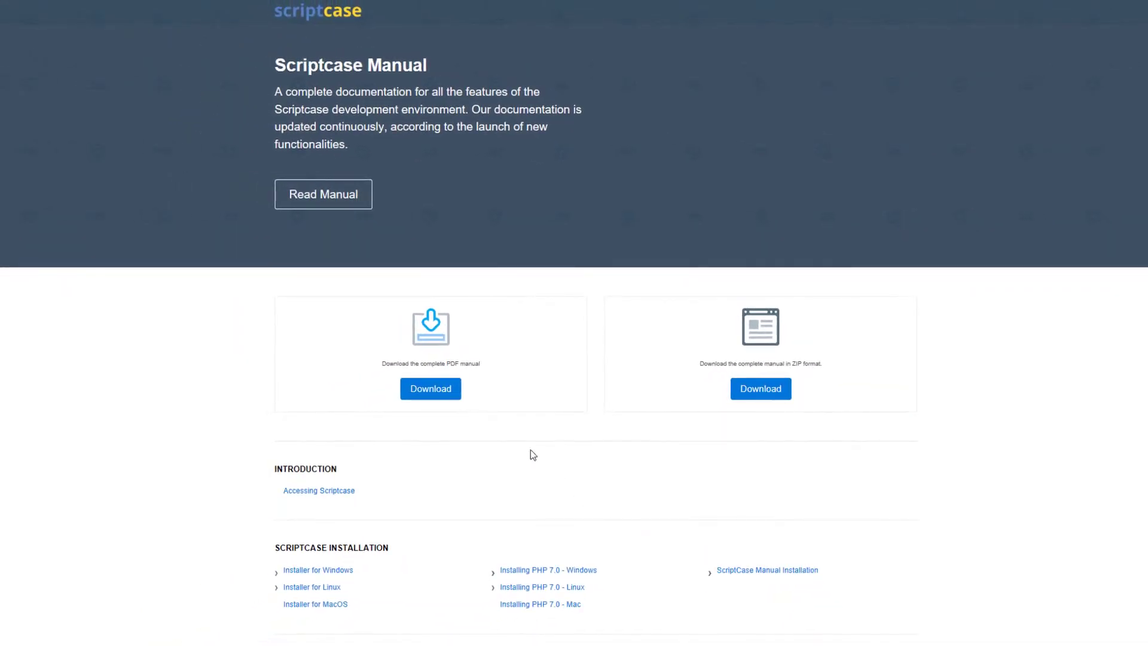
Step: Open the manual's General Overview and expand Getting to Know Scriptcase to show EMMET Hotkeys
left_click(331, 199)
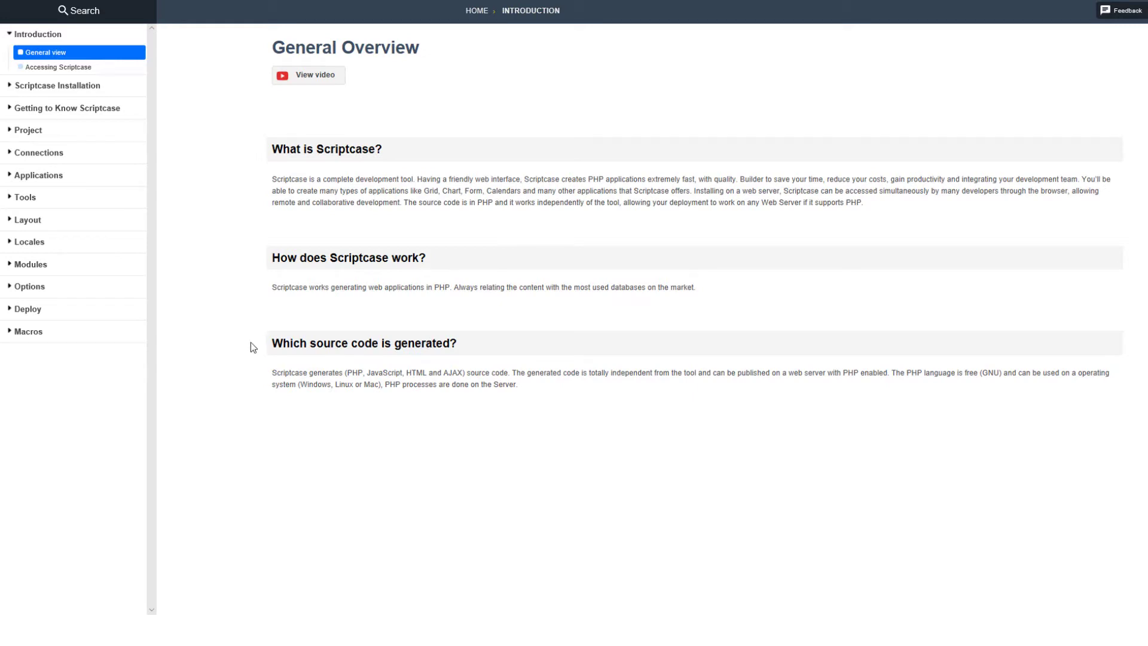
left_click(46, 109)
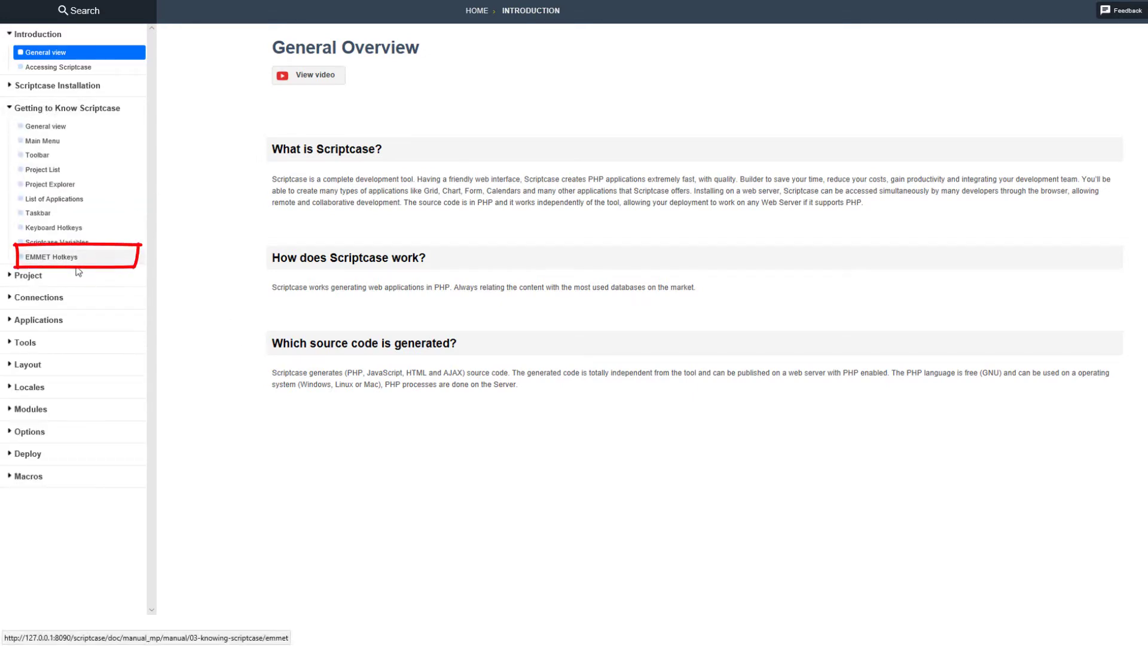